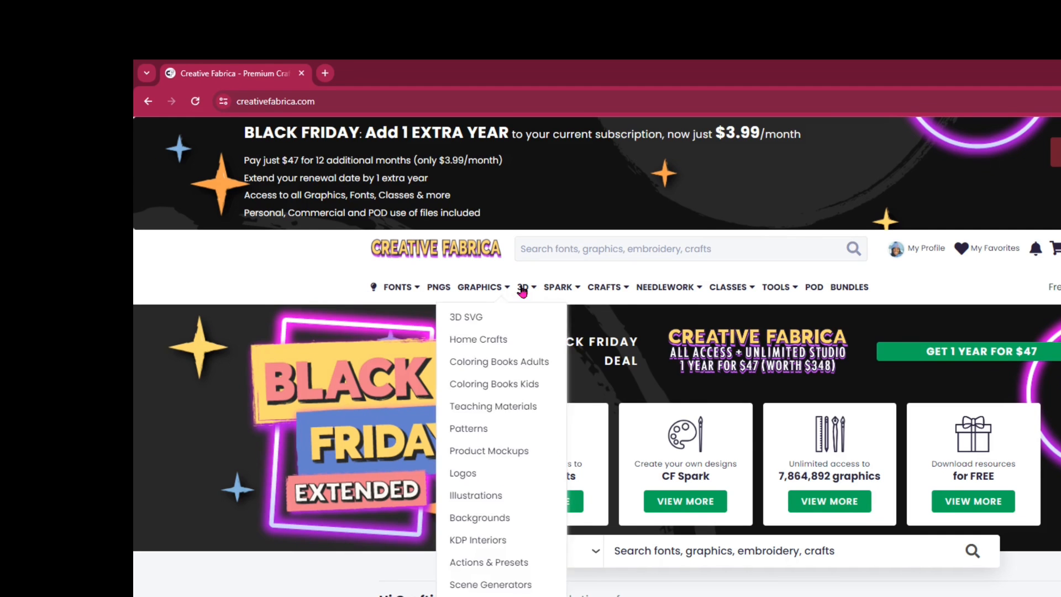
Step: Open the Shapecloud generator from Creative Fabrica's tools
{"action": "mouse_move", "coordinate": [653, 292]}
{"action": "mouse_move", "coordinate": [773, 301]}
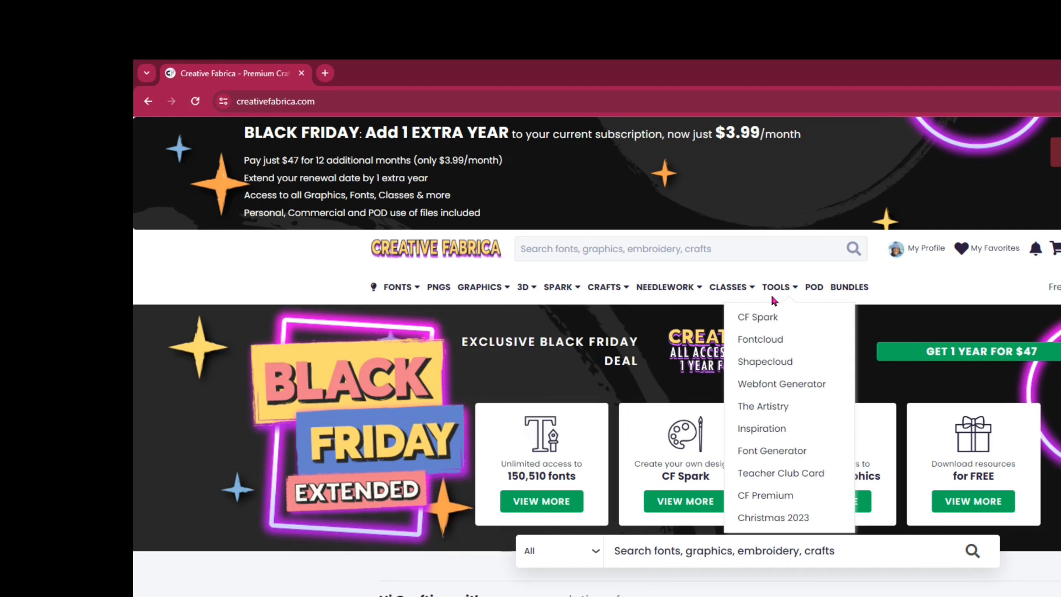
{"action": "mouse_move", "coordinate": [734, 295]}
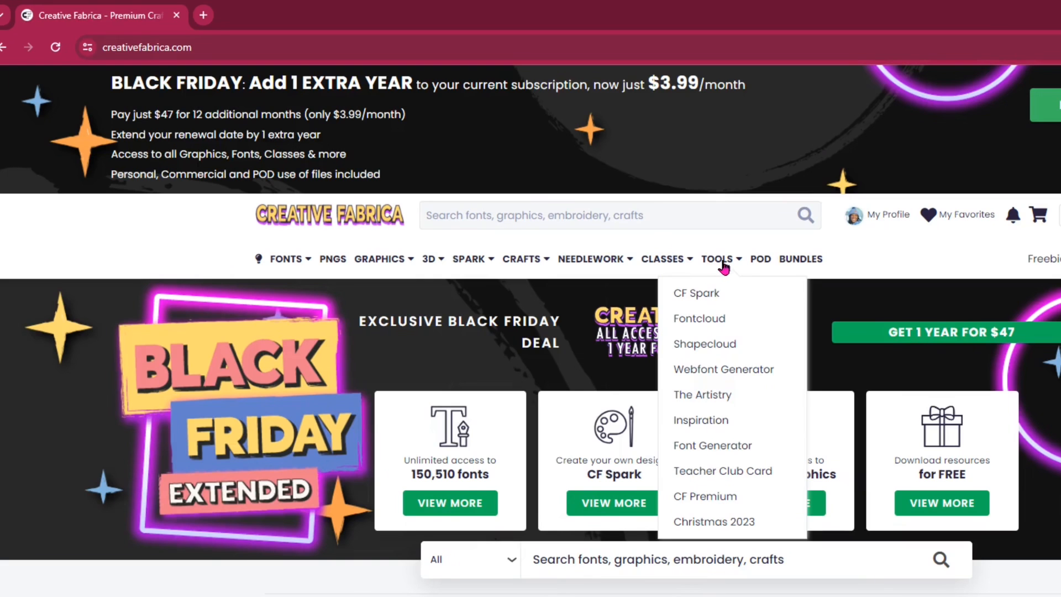
{"action": "left_click", "coordinate": [726, 341]}
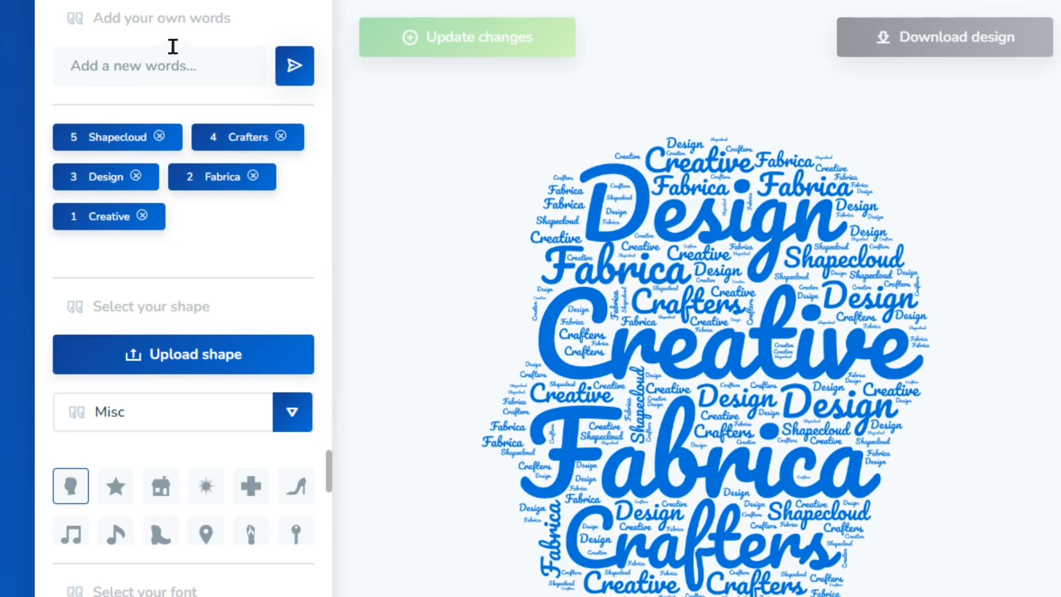
Step: Add the first child's name to the word list of the shape design
{"action": "left_click", "coordinate": [173, 71]}
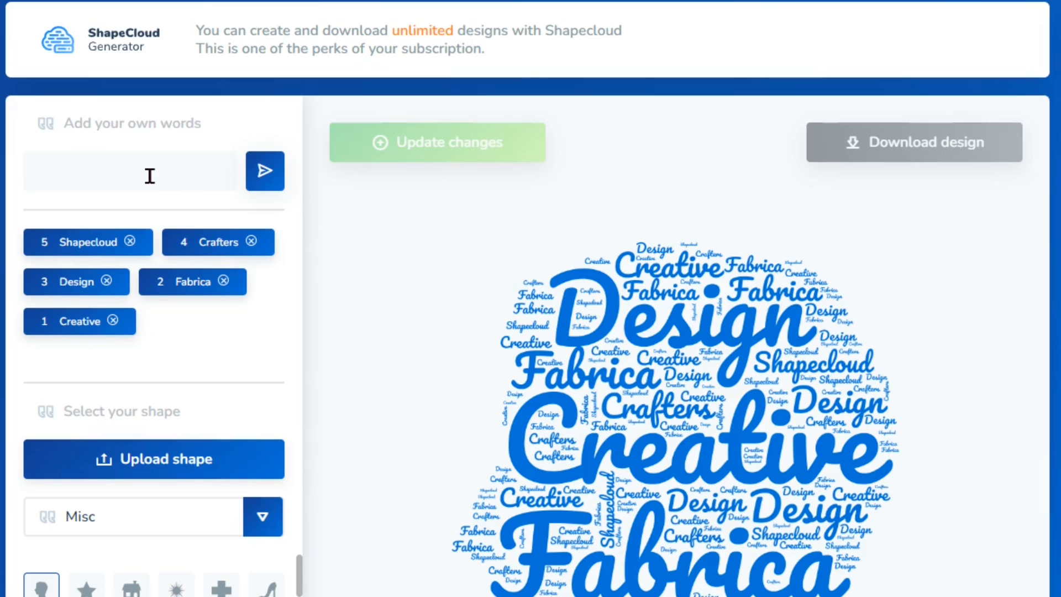
{"action": "type", "text": "Myles"}
{"action": "key", "text": "Return"}
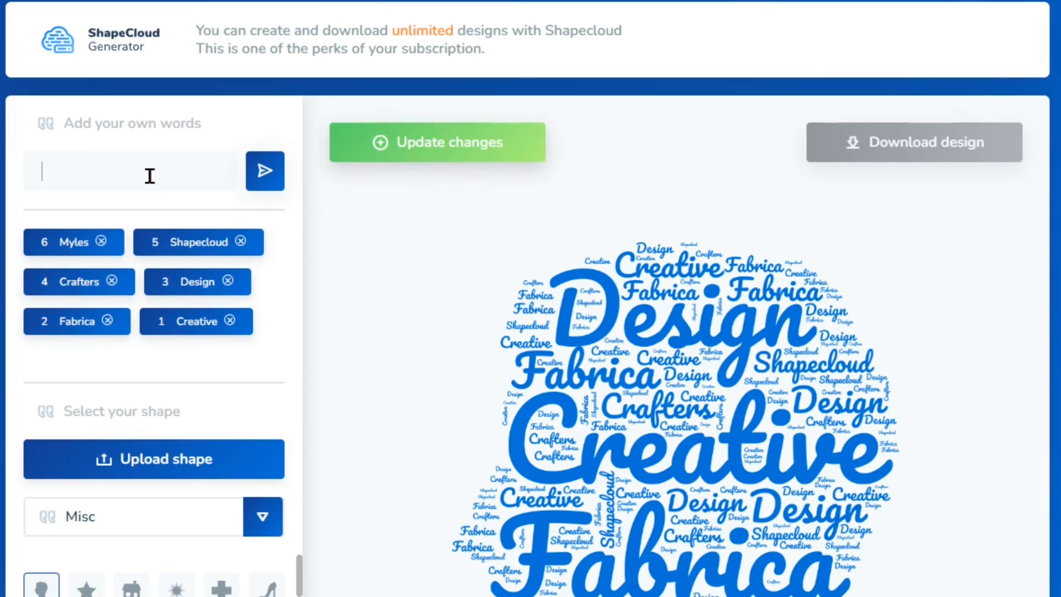
Step: Remove the default words Creative, Design, Fabrica, Crafters and Shapecloud from the word list and update the design
{"action": "left_click", "coordinate": [229, 321]}
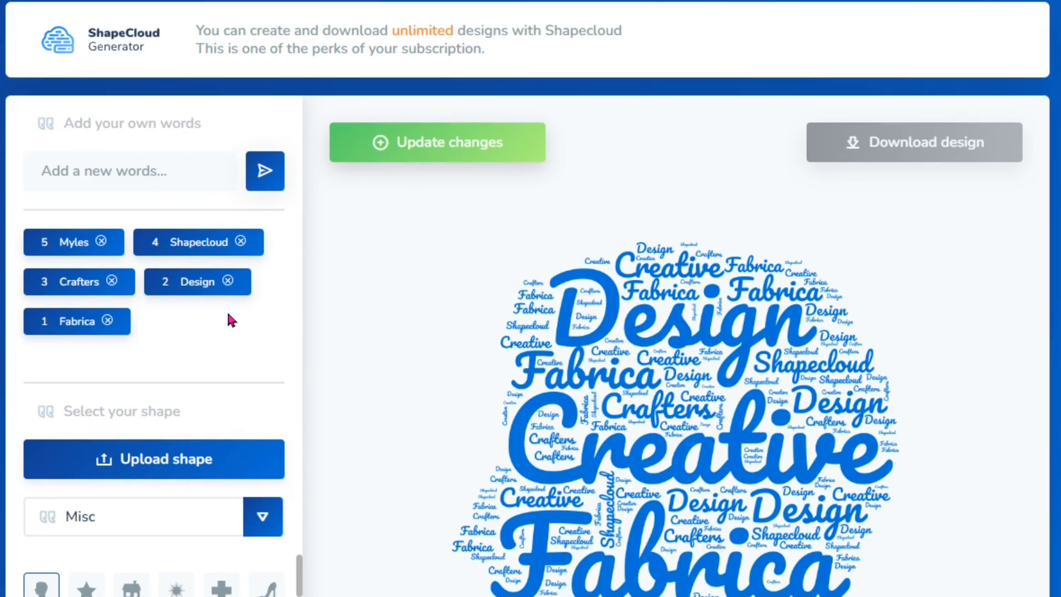
{"action": "left_click", "coordinate": [227, 281]}
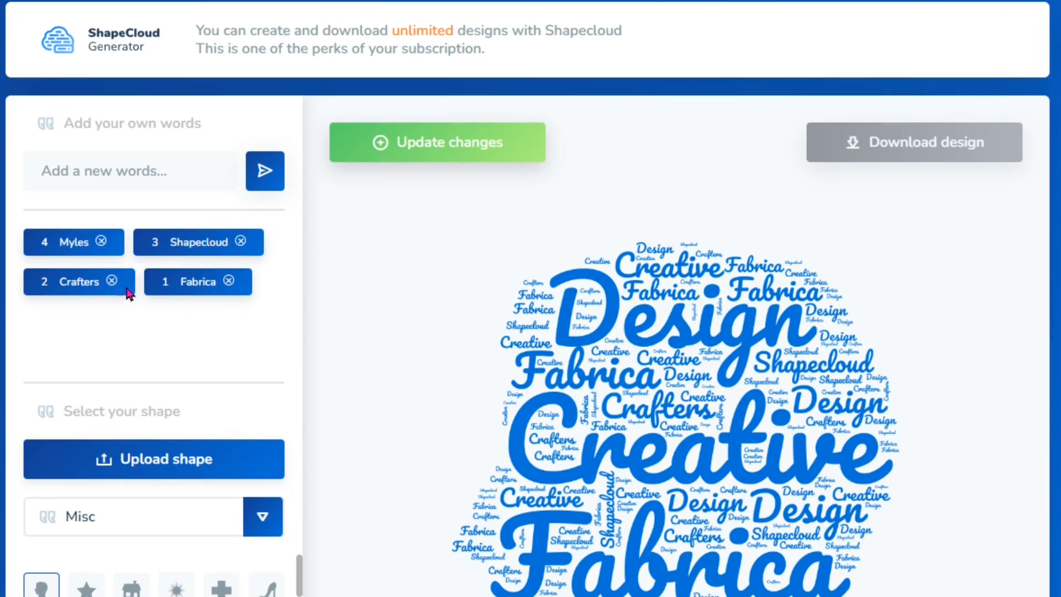
{"action": "left_click", "coordinate": [228, 280]}
{"action": "left_click", "coordinate": [112, 281]}
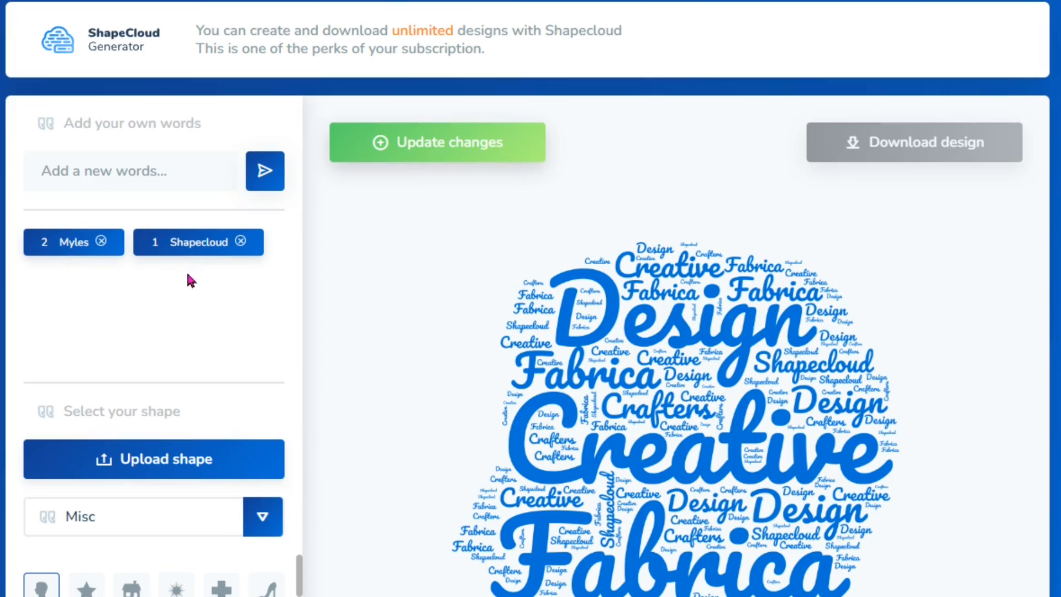
{"action": "left_click", "coordinate": [240, 241]}
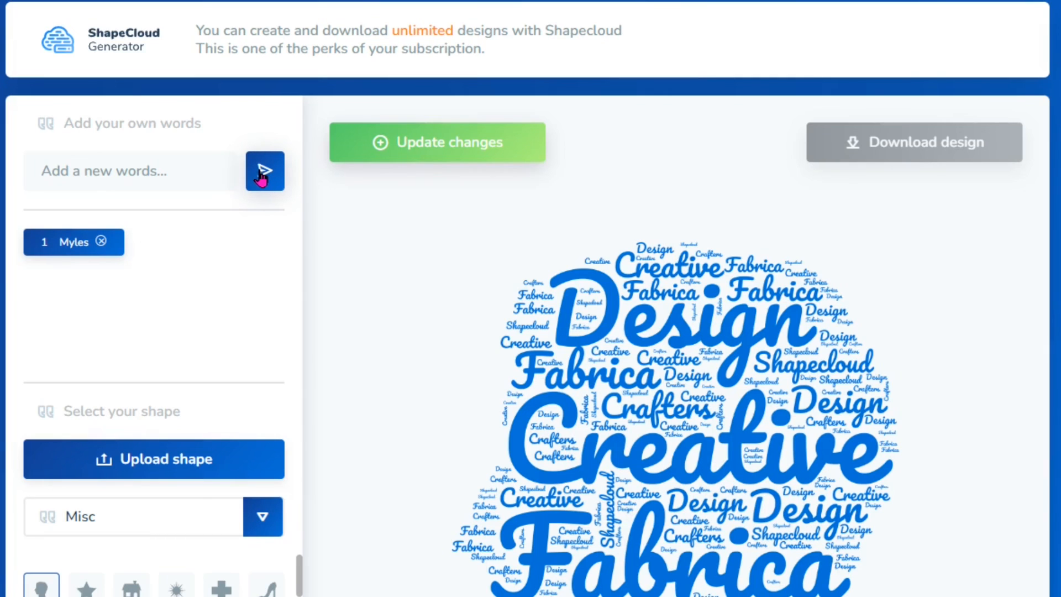
{"action": "left_click", "coordinate": [412, 151]}
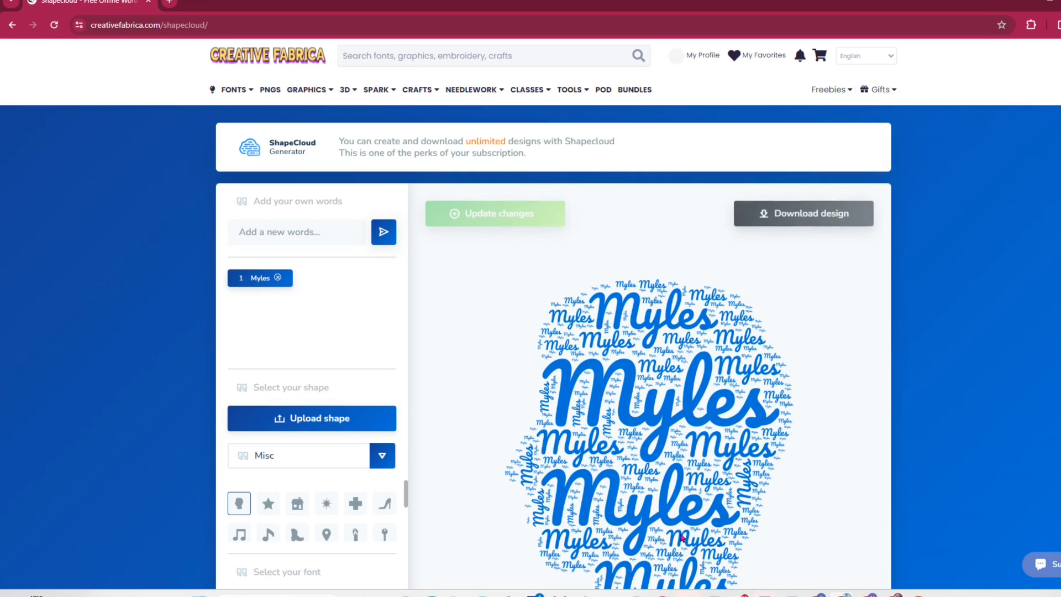
Step: Add two more first names to the word list and update the design
{"action": "scroll", "coordinate": [542, 405], "scroll_direction": "down", "scroll_amount": 1}
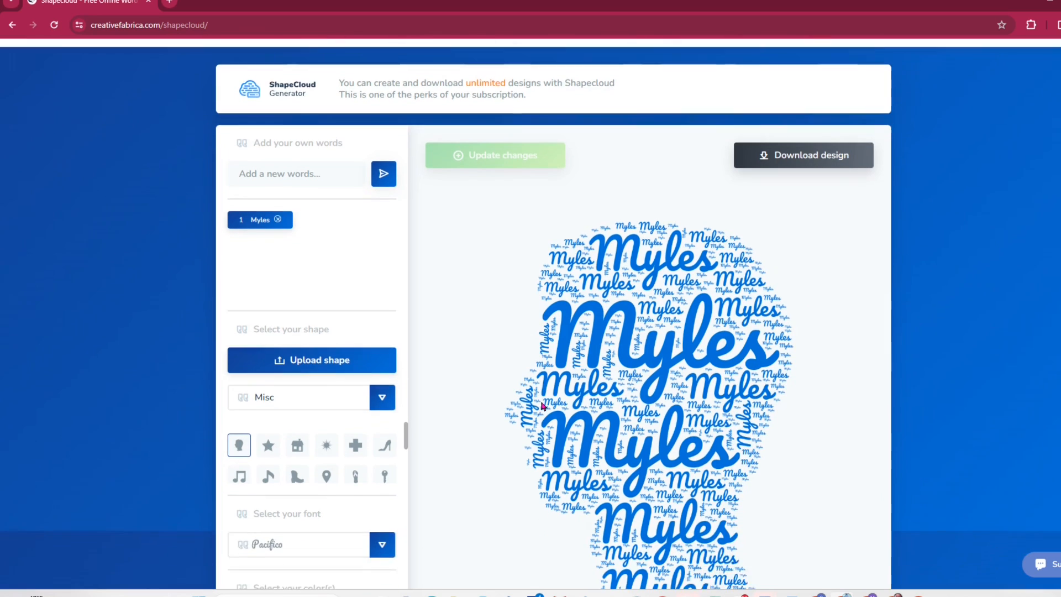
{"action": "scroll", "coordinate": [315, 236], "scroll_direction": "up", "scroll_amount": 1}
{"action": "left_click", "coordinate": [315, 239]}
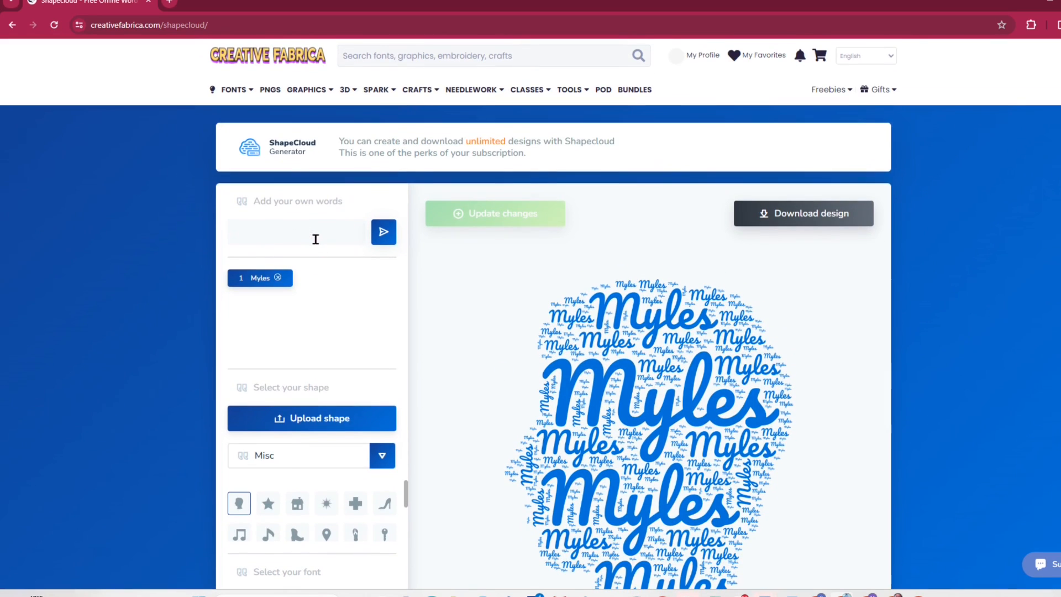
{"action": "type", "text": "Madison"}
{"action": "key", "text": "Return"}
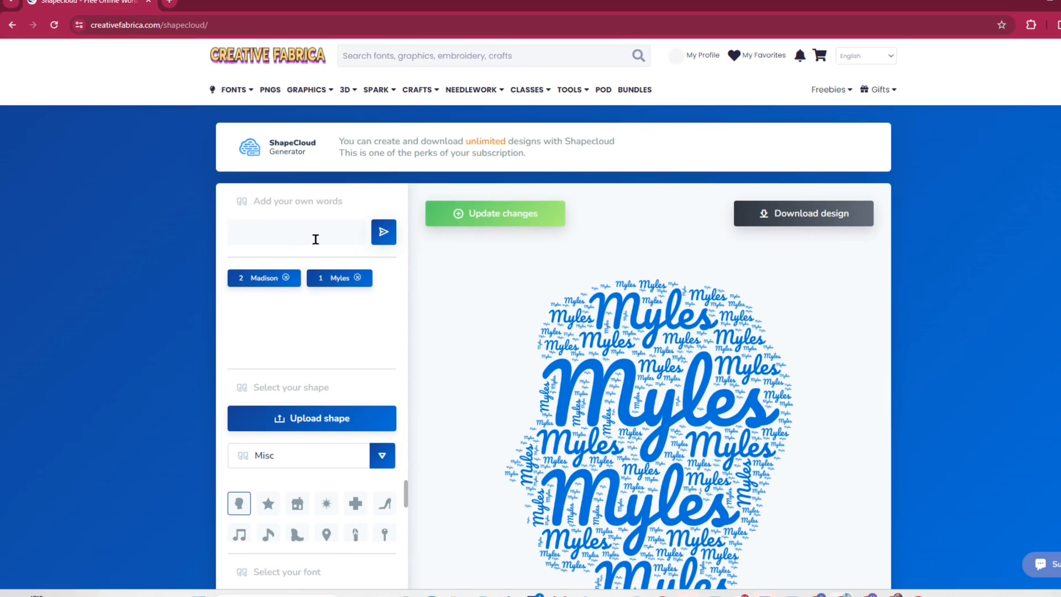
{"action": "type", "text": "Morgan"}
{"action": "key", "text": "Return"}
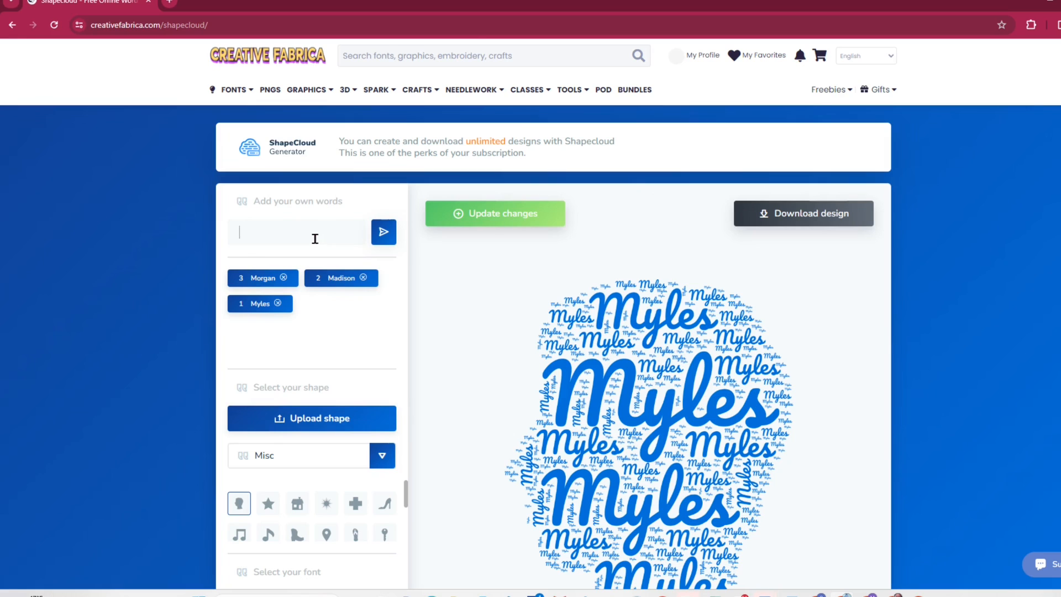
{"action": "left_click", "coordinate": [507, 214]}
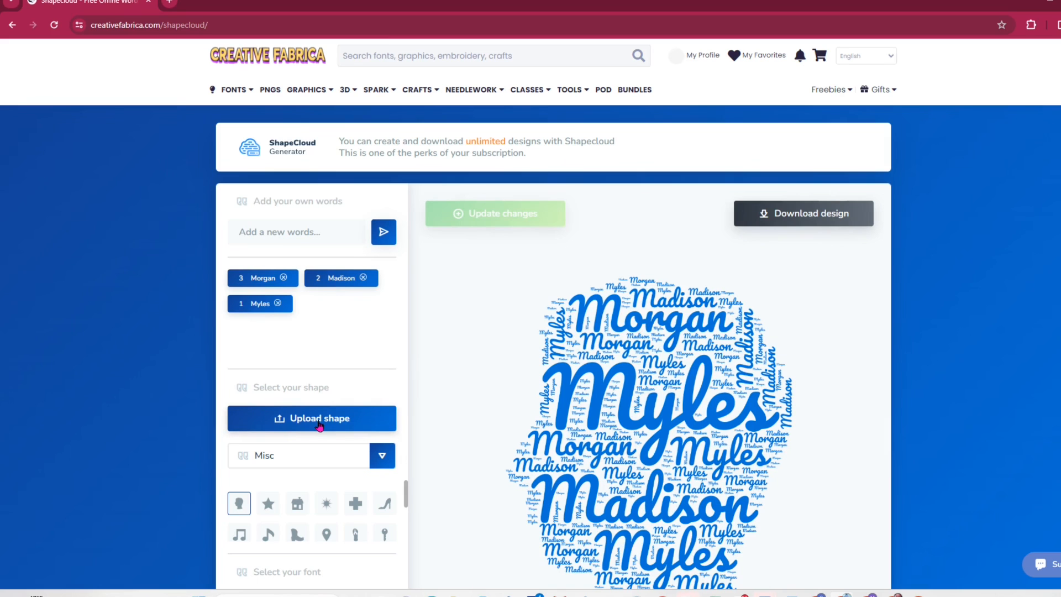
Step: Upload the SVG file 1 from the Hearts SVG folder as the custom shape
{"action": "left_click", "coordinate": [319, 423]}
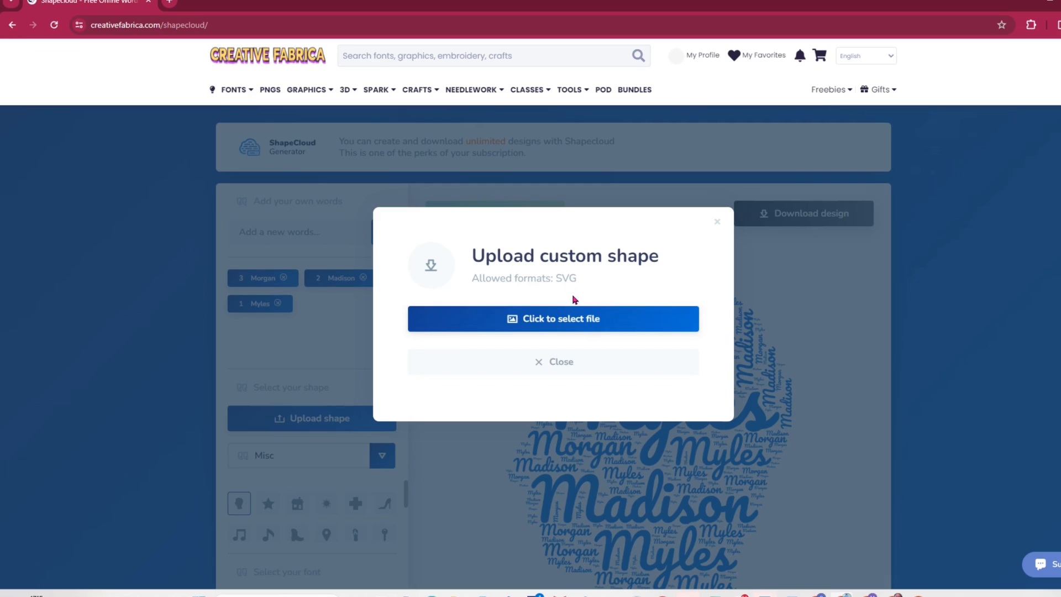
{"action": "left_click", "coordinate": [554, 320]}
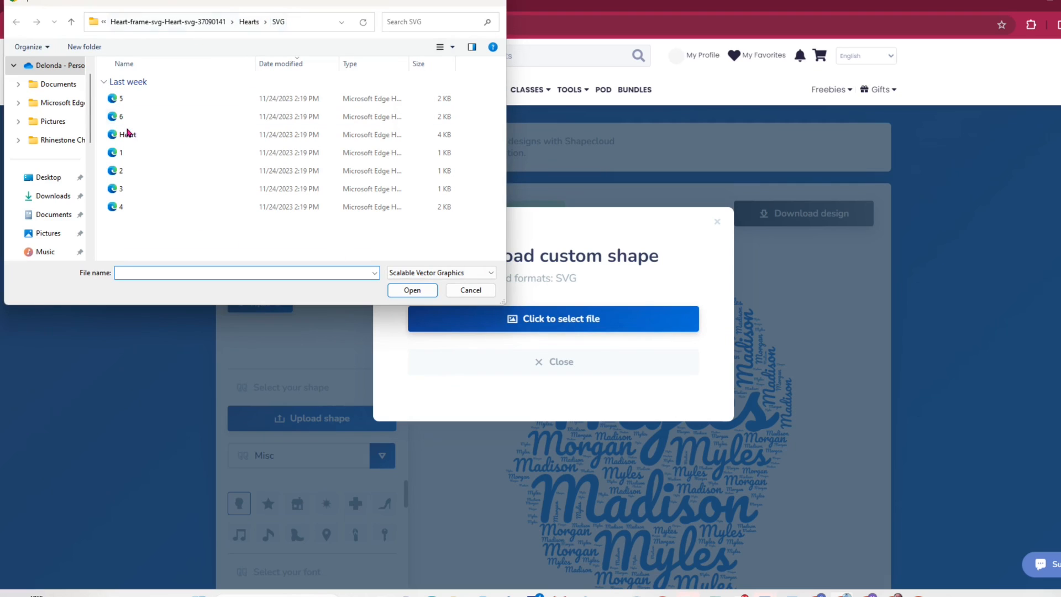
{"action": "left_click", "coordinate": [120, 159]}
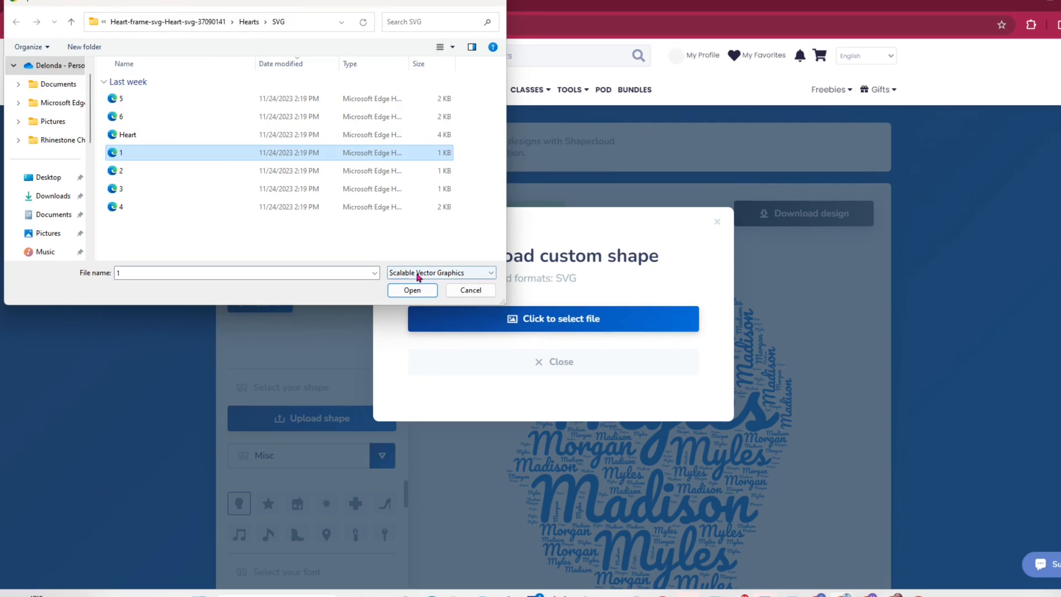
{"action": "left_click", "coordinate": [412, 291]}
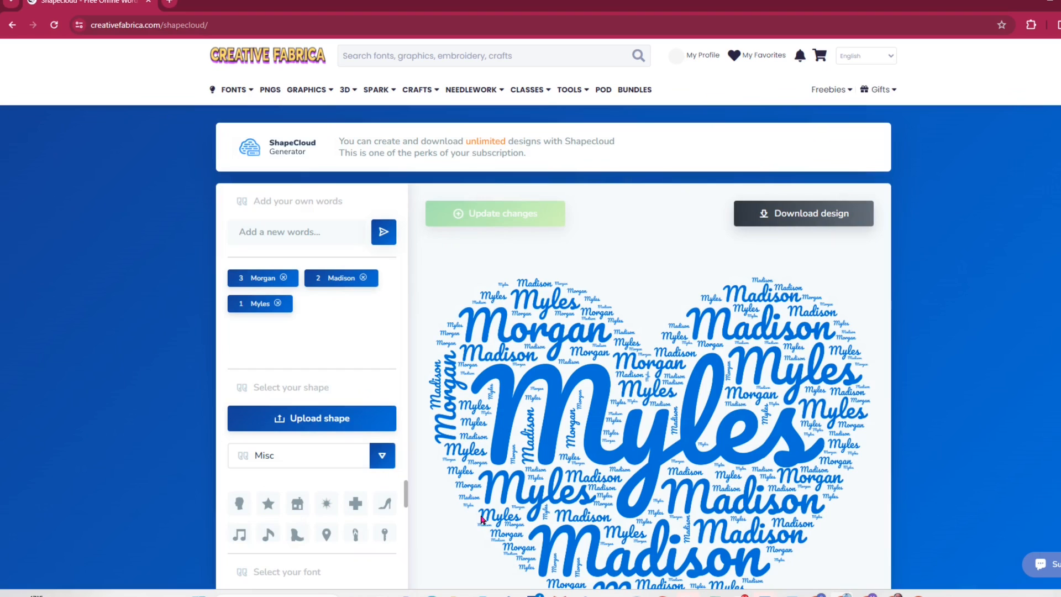
Step: Browse the preset shapes in the Basic and Wedding categories
{"action": "scroll", "coordinate": [841, 437], "scroll_direction": "down", "scroll_amount": 3}
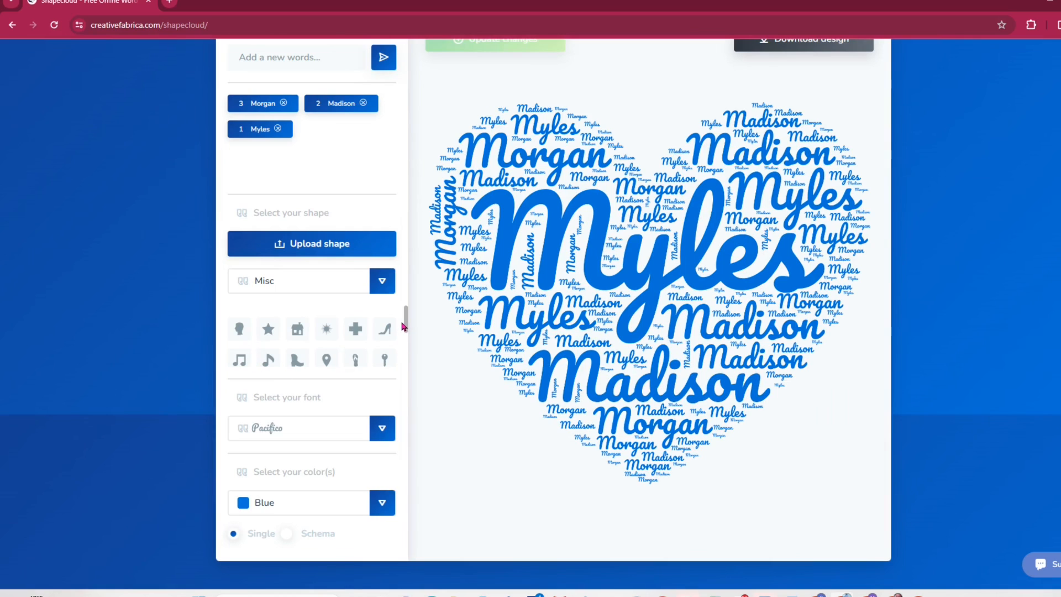
{"action": "left_click", "coordinate": [386, 285]}
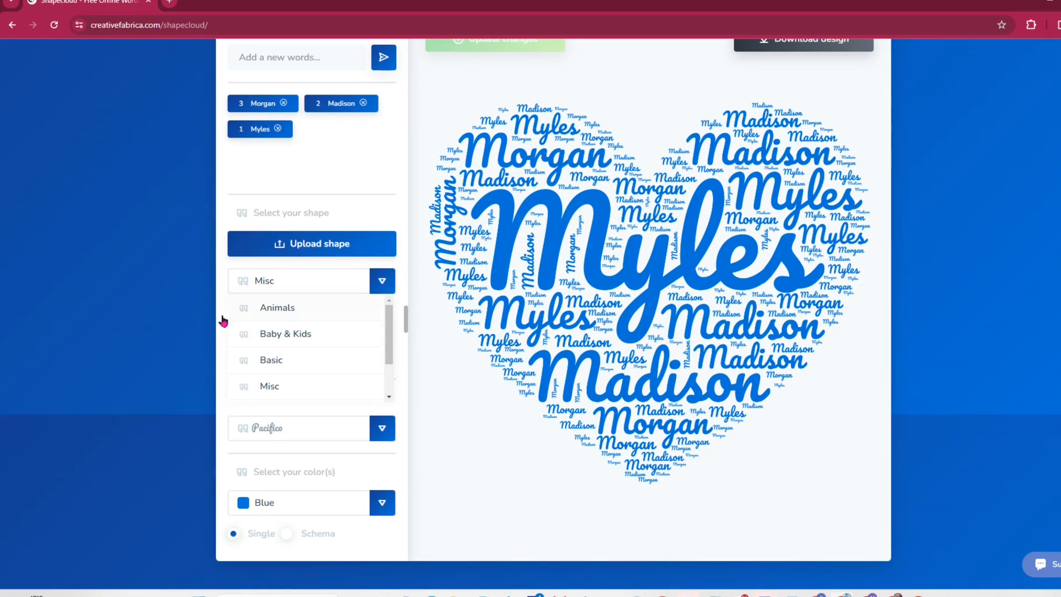
{"action": "left_click", "coordinate": [284, 361]}
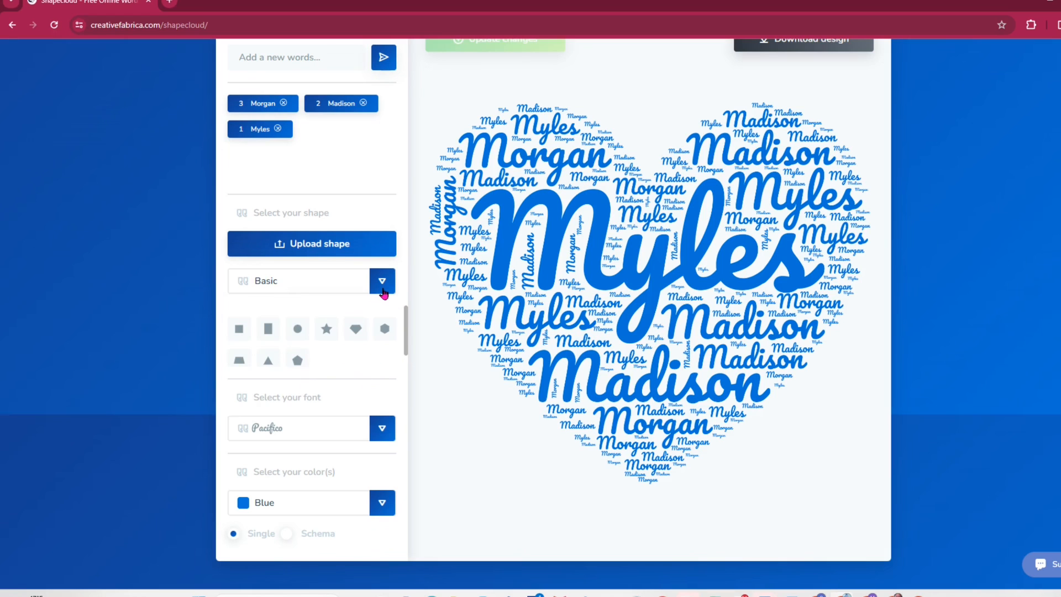
{"action": "left_click", "coordinate": [376, 288]}
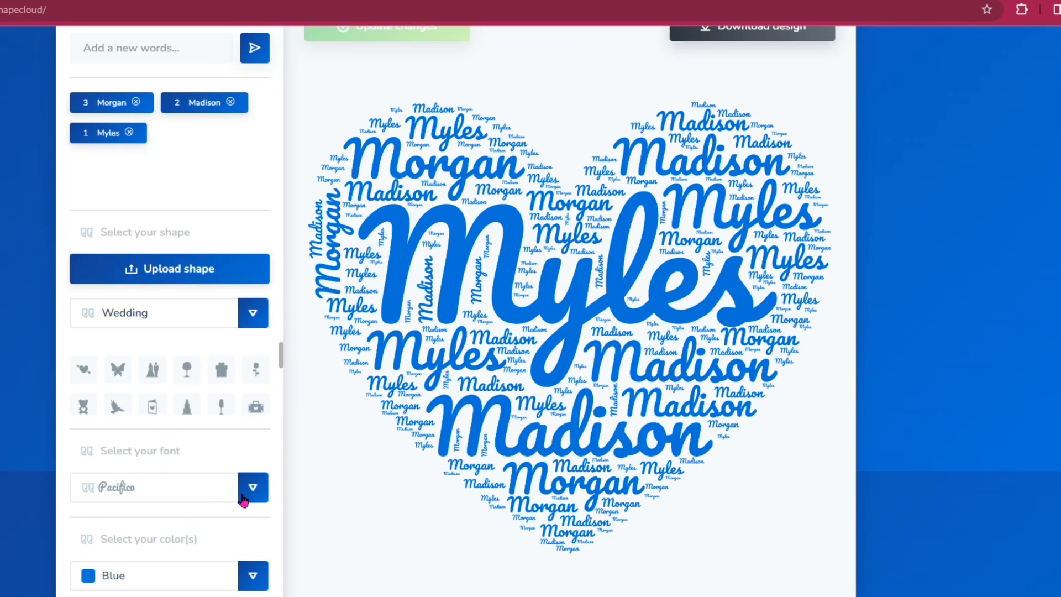
Step: Set the word font to Gloria Hallelujah and update the heart design
{"action": "left_click", "coordinate": [375, 434]}
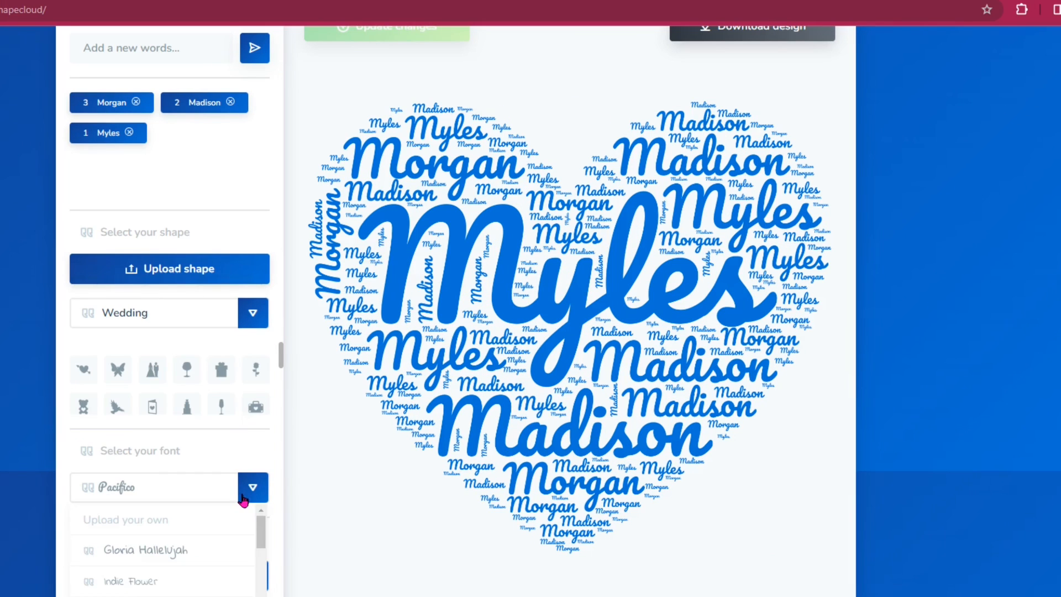
{"action": "left_click", "coordinate": [185, 552]}
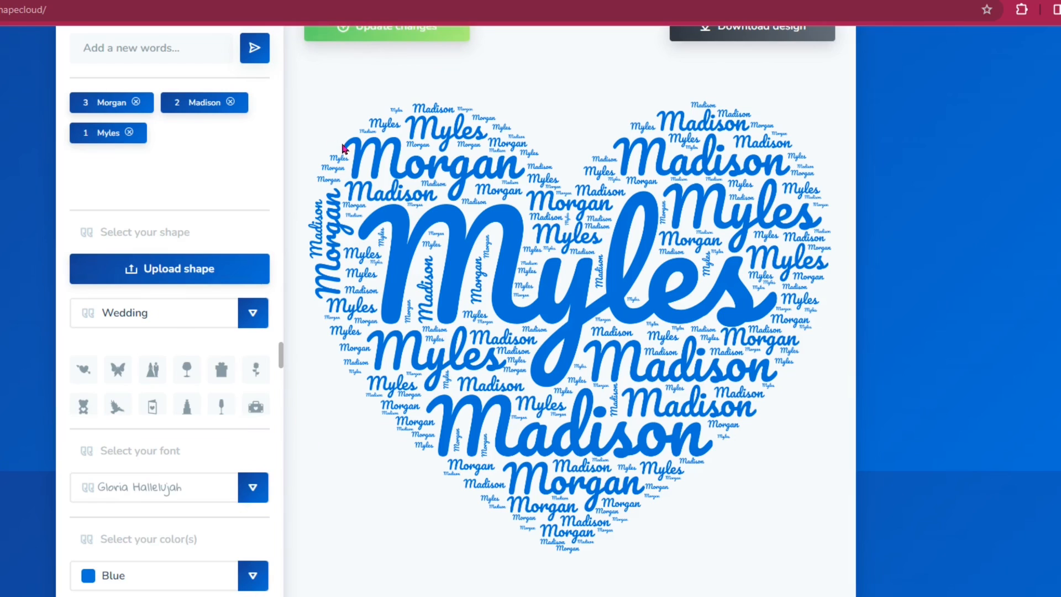
{"action": "scroll", "coordinate": [357, 148], "scroll_direction": "up", "scroll_amount": 3}
{"action": "left_click", "coordinate": [385, 164]}
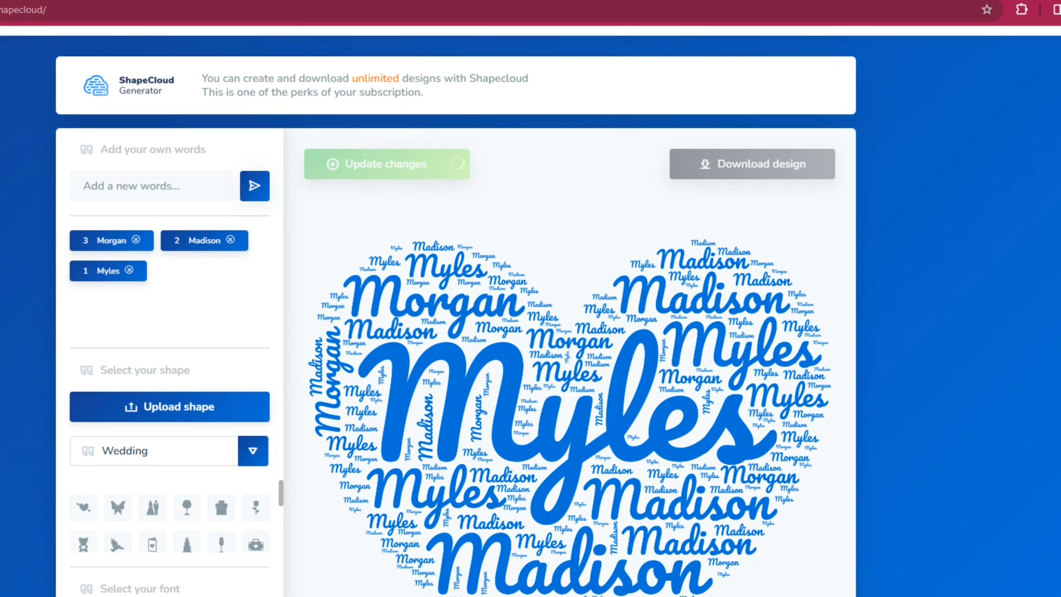
Step: Set the word font to Chela One and update the heart design
{"action": "scroll", "coordinate": [634, 587], "scroll_direction": "down", "scroll_amount": 4}
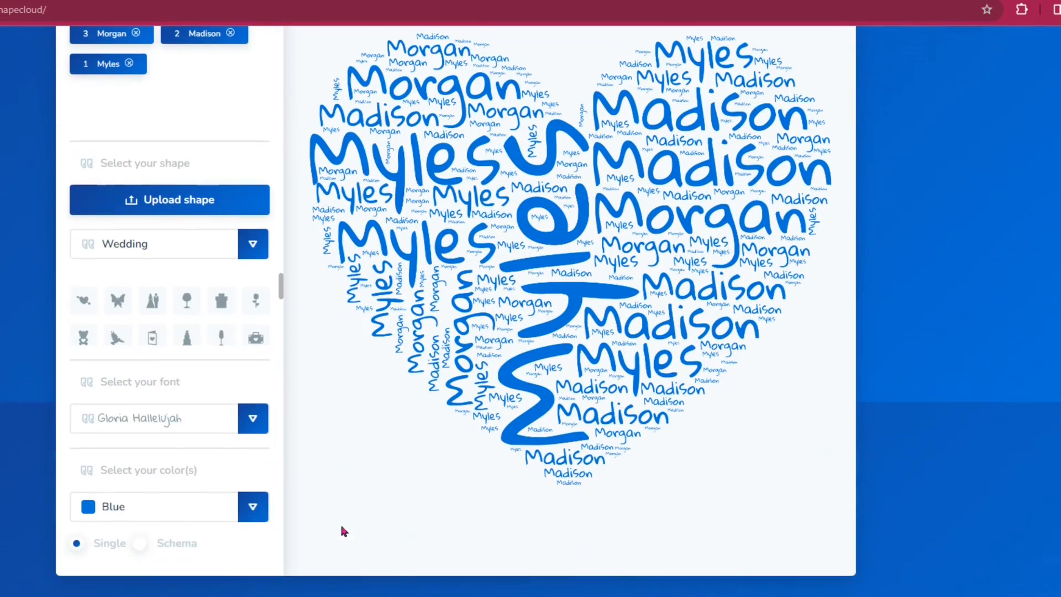
{"action": "left_click", "coordinate": [253, 420]}
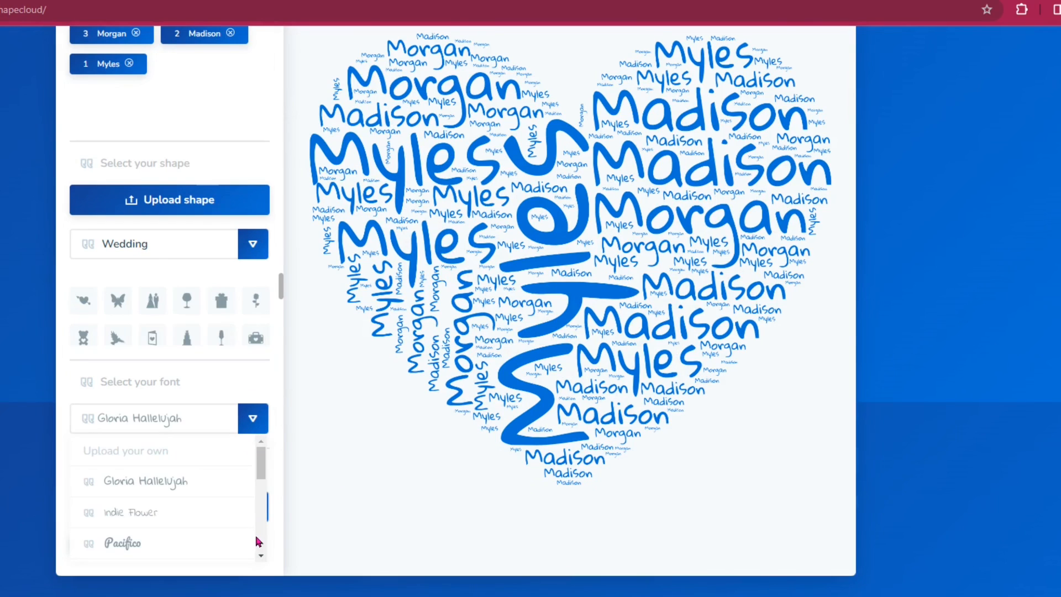
{"action": "scroll", "coordinate": [251, 534], "scroll_direction": "down", "scroll_amount": 5}
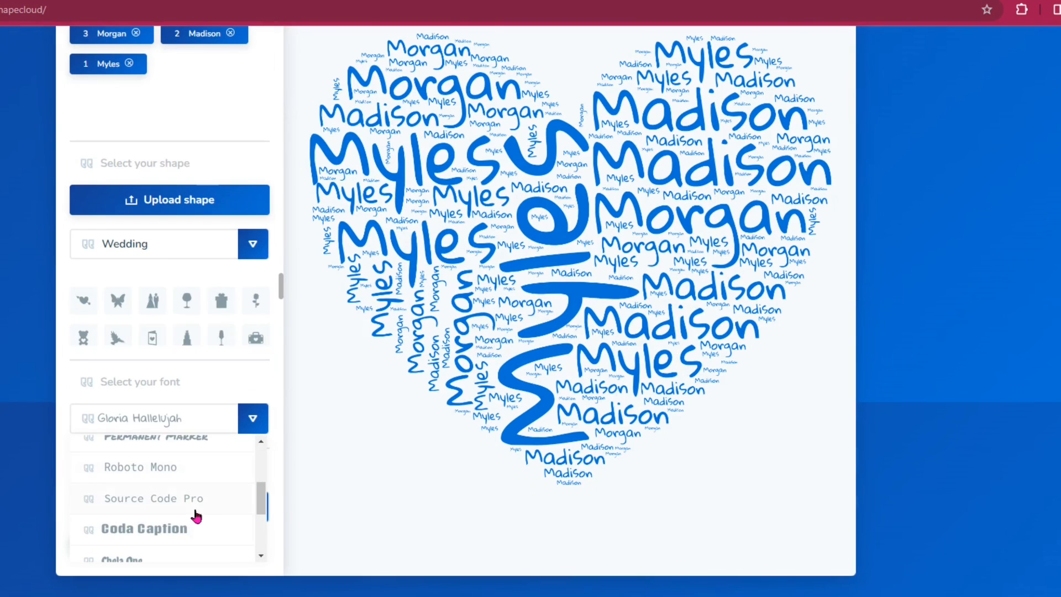
{"action": "scroll", "coordinate": [217, 526], "scroll_direction": "down", "scroll_amount": 2}
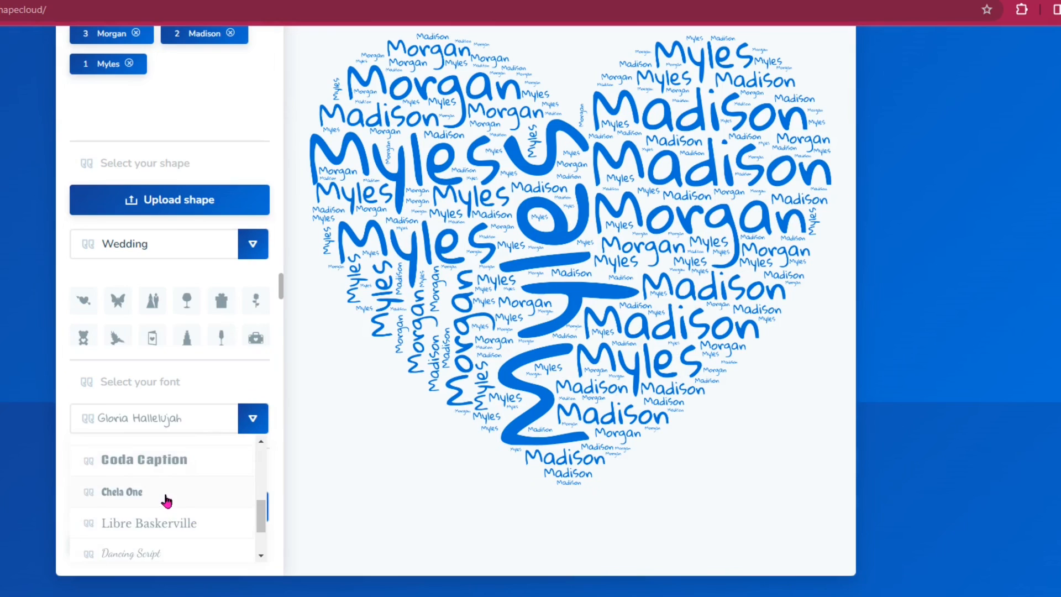
{"action": "left_click", "coordinate": [165, 502]}
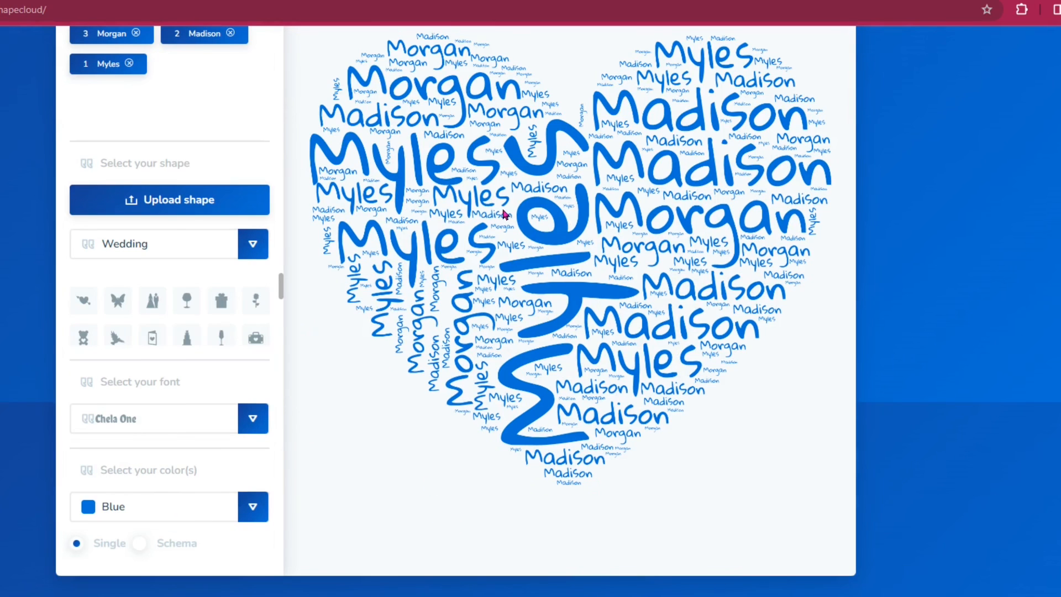
{"action": "scroll", "coordinate": [497, 204], "scroll_direction": "up", "scroll_amount": 5}
{"action": "left_click", "coordinate": [403, 231]}
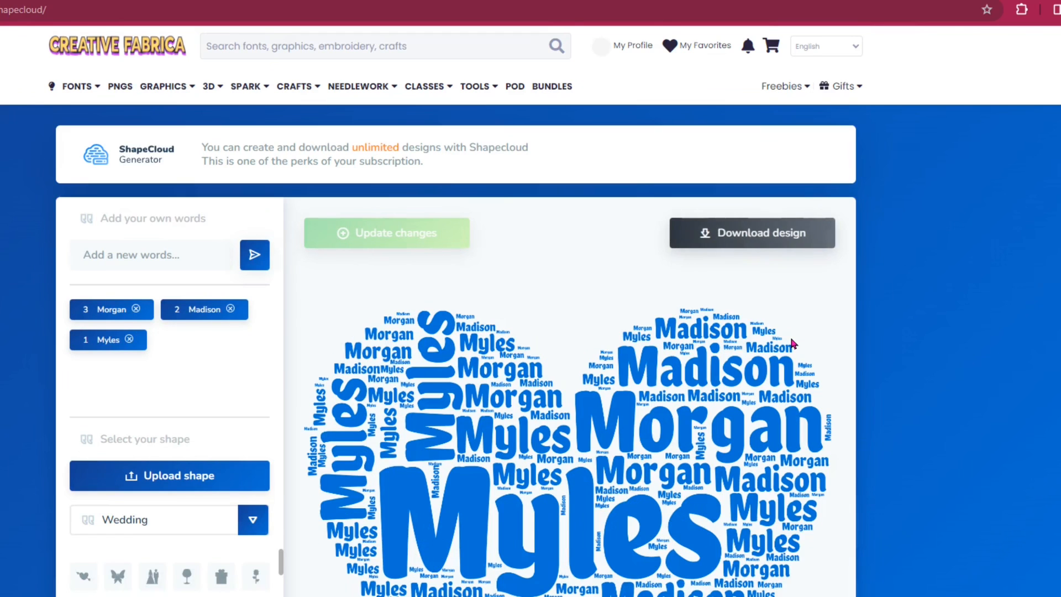
Step: Review the available single colors for the heart design, and switch the color type to Schema
{"action": "scroll", "coordinate": [793, 344], "scroll_direction": "down", "scroll_amount": 3}
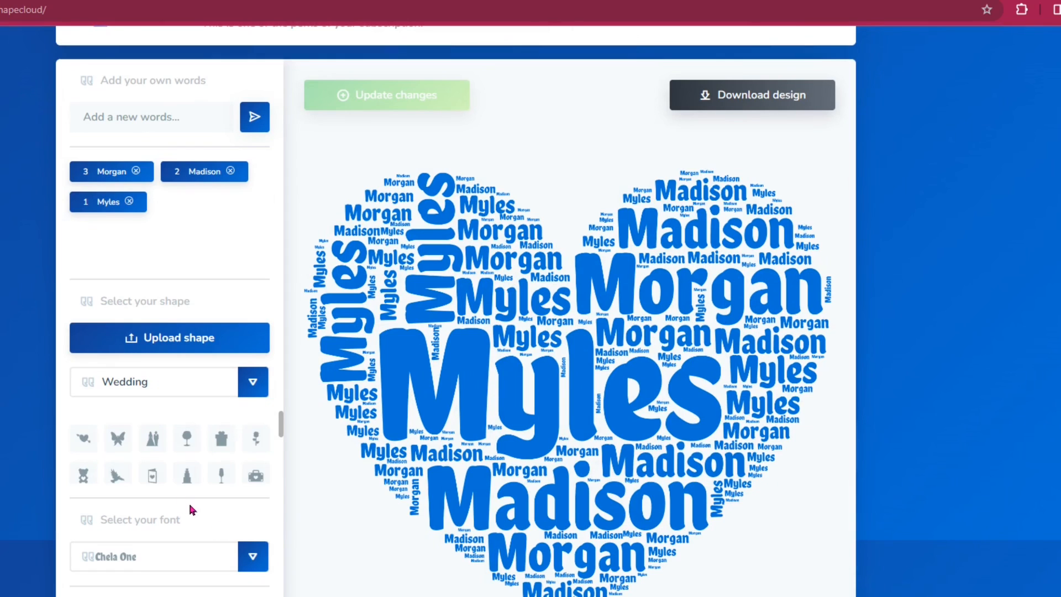
{"action": "scroll", "coordinate": [308, 558], "scroll_direction": "down", "scroll_amount": 1}
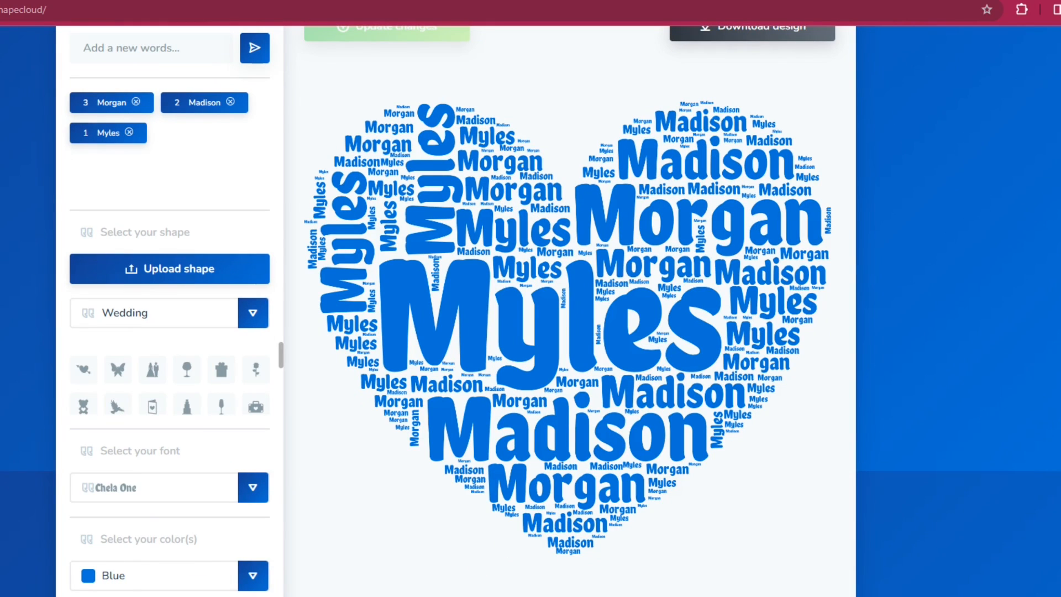
{"action": "left_click", "coordinate": [264, 579]}
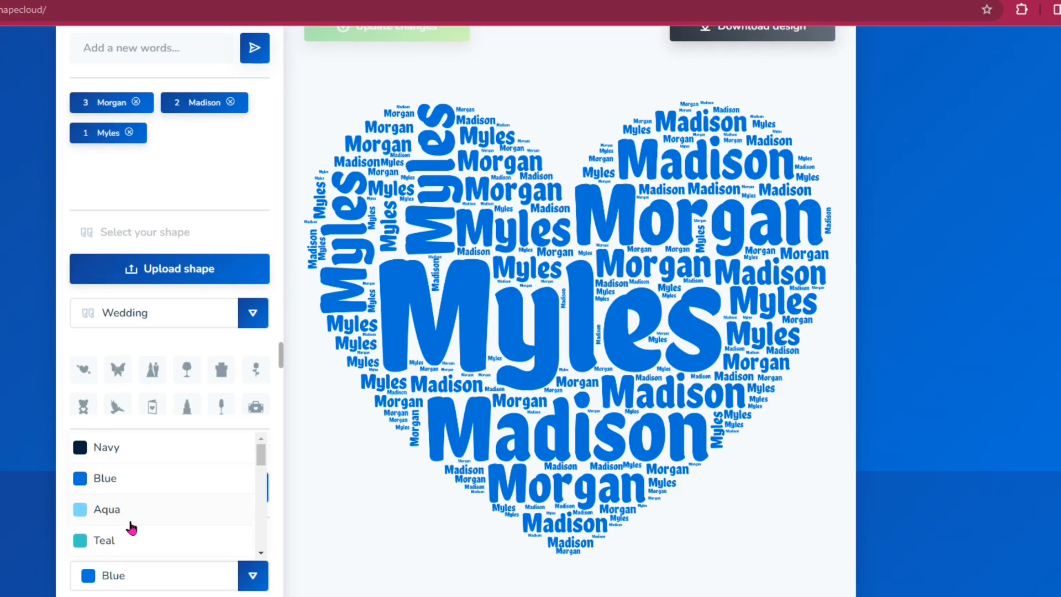
{"action": "scroll", "coordinate": [130, 524], "scroll_direction": "down", "scroll_amount": 2}
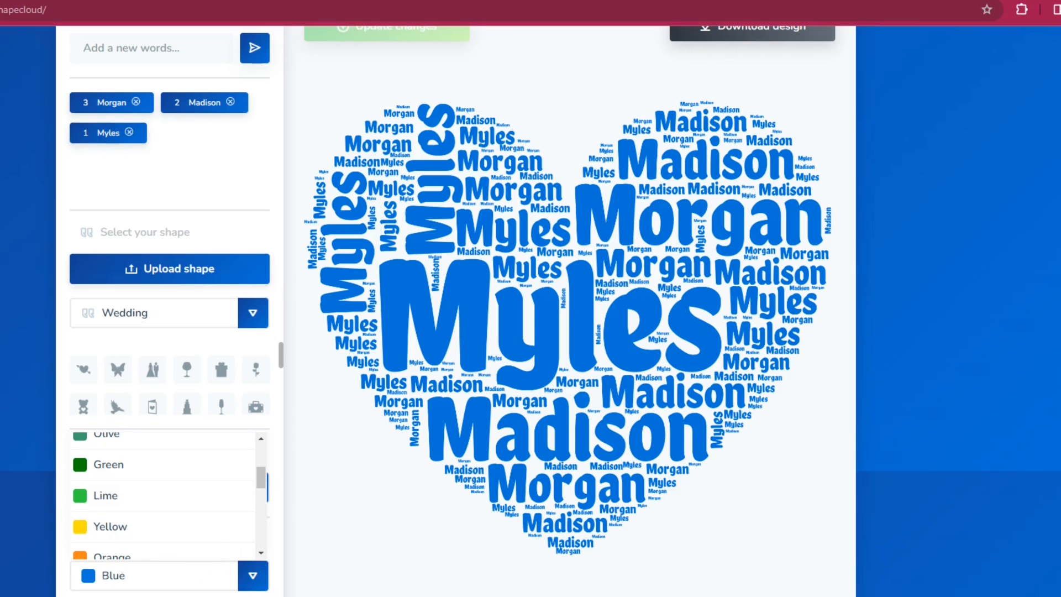
{"action": "left_click", "coordinate": [252, 576]}
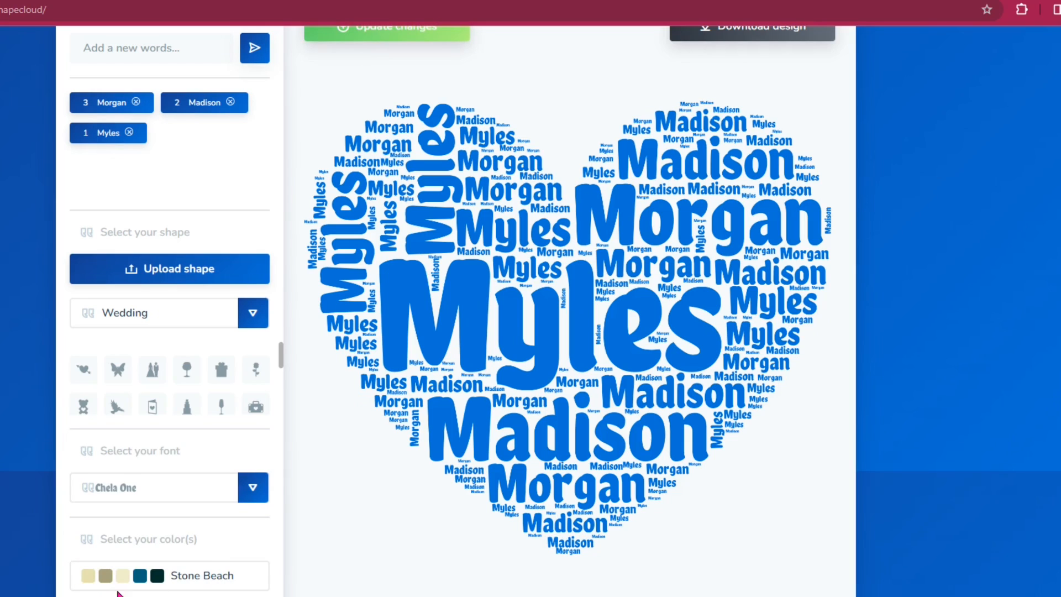
Step: Set the color schema to Sea Wolf and update the heart design
{"action": "left_click", "coordinate": [236, 578]}
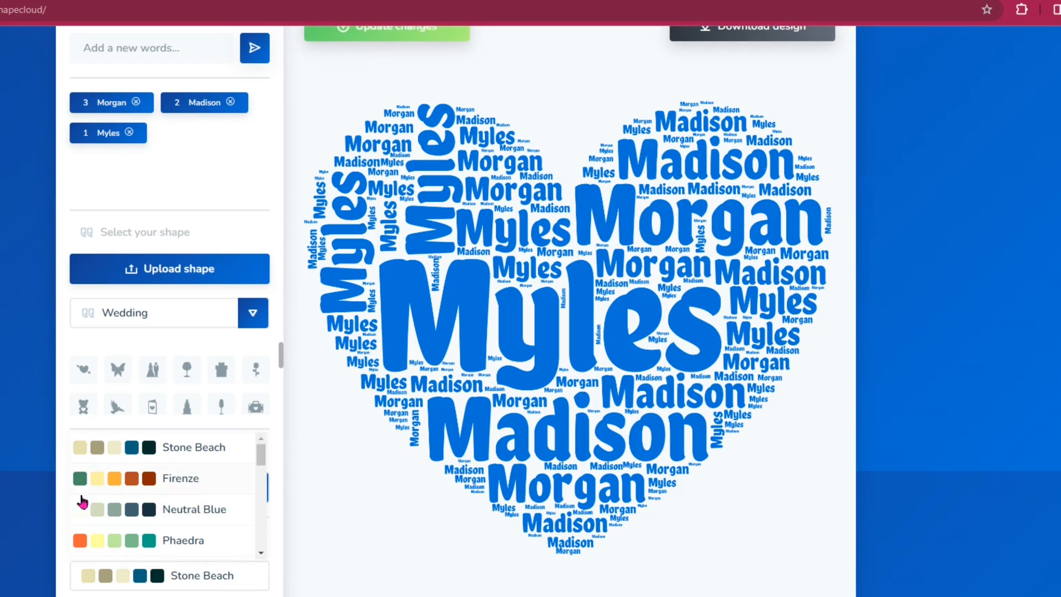
{"action": "scroll", "coordinate": [202, 544], "scroll_direction": "down", "scroll_amount": 1}
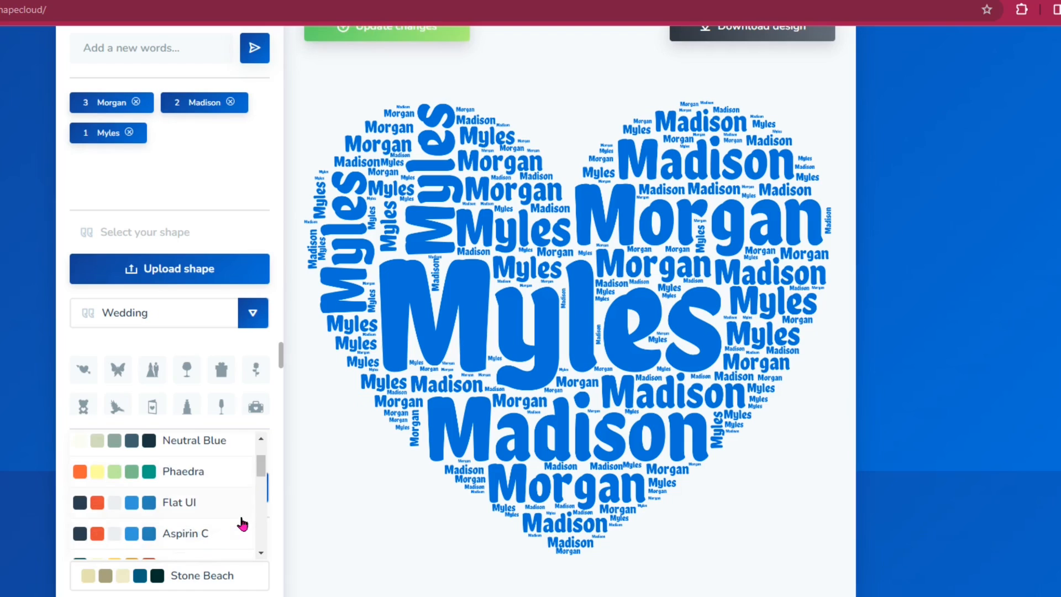
{"action": "scroll", "coordinate": [242, 524], "scroll_direction": "down", "scroll_amount": 2}
{"action": "scroll", "coordinate": [242, 524], "scroll_direction": "down", "scroll_amount": 2}
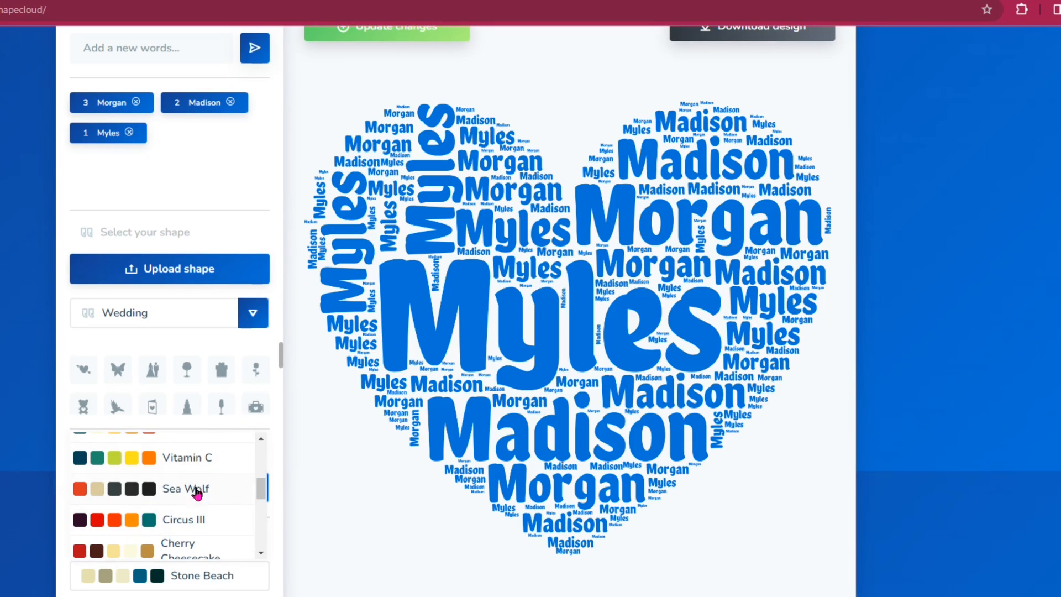
{"action": "left_click", "coordinate": [155, 499]}
{"action": "scroll", "coordinate": [333, 539], "scroll_direction": "up", "scroll_amount": 4}
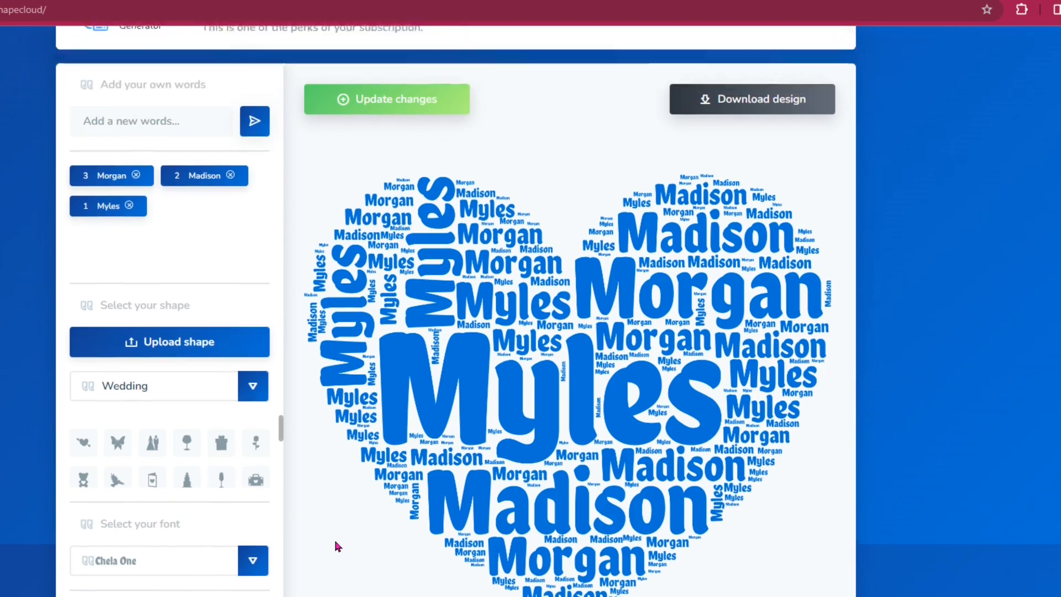
{"action": "left_click", "coordinate": [423, 242]}
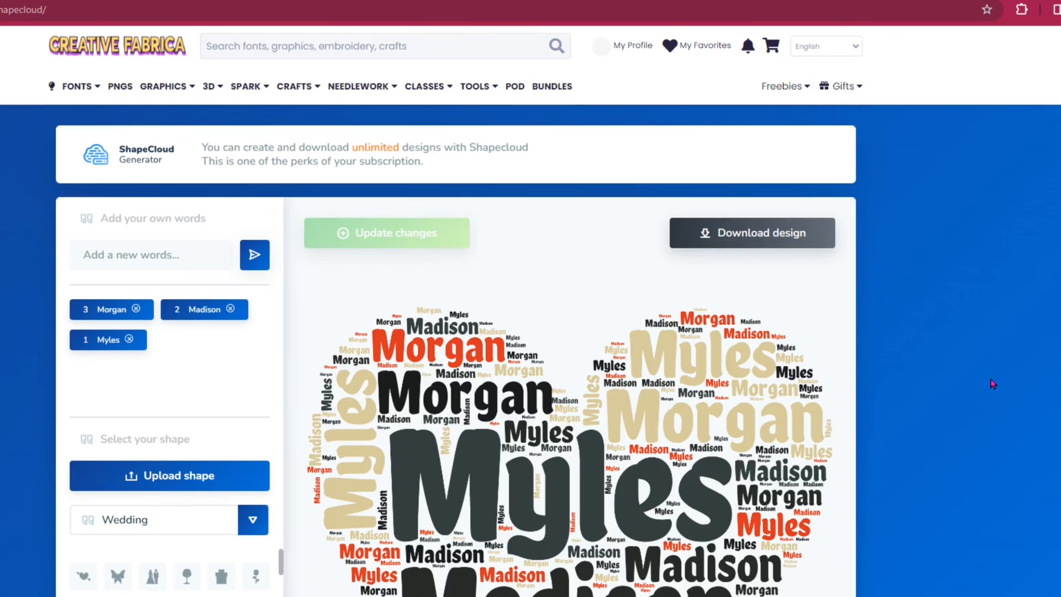
Step: Set the color schema to Circus III and update the heart design
{"action": "scroll", "coordinate": [992, 383], "scroll_direction": "down", "scroll_amount": 3}
{"action": "scroll", "coordinate": [982, 391], "scroll_direction": "down", "scroll_amount": 4}
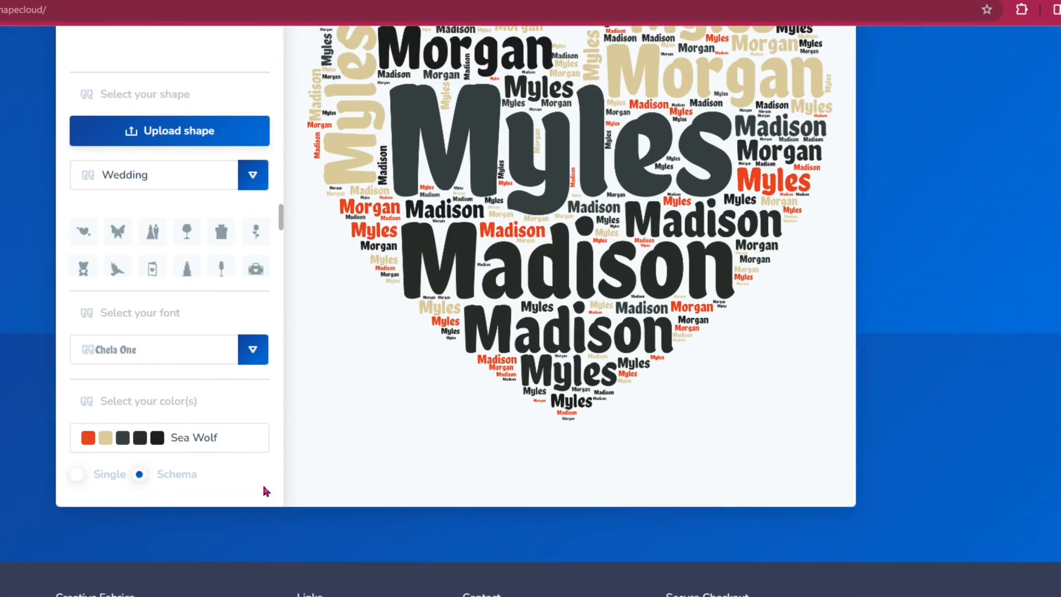
{"action": "left_click", "coordinate": [237, 445]}
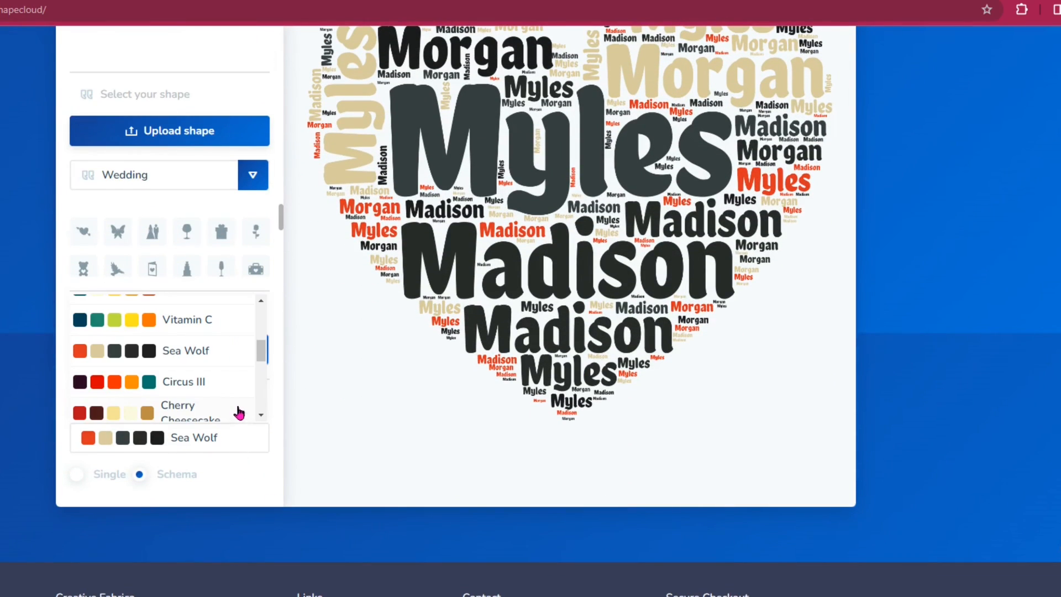
{"action": "left_click", "coordinate": [215, 389]}
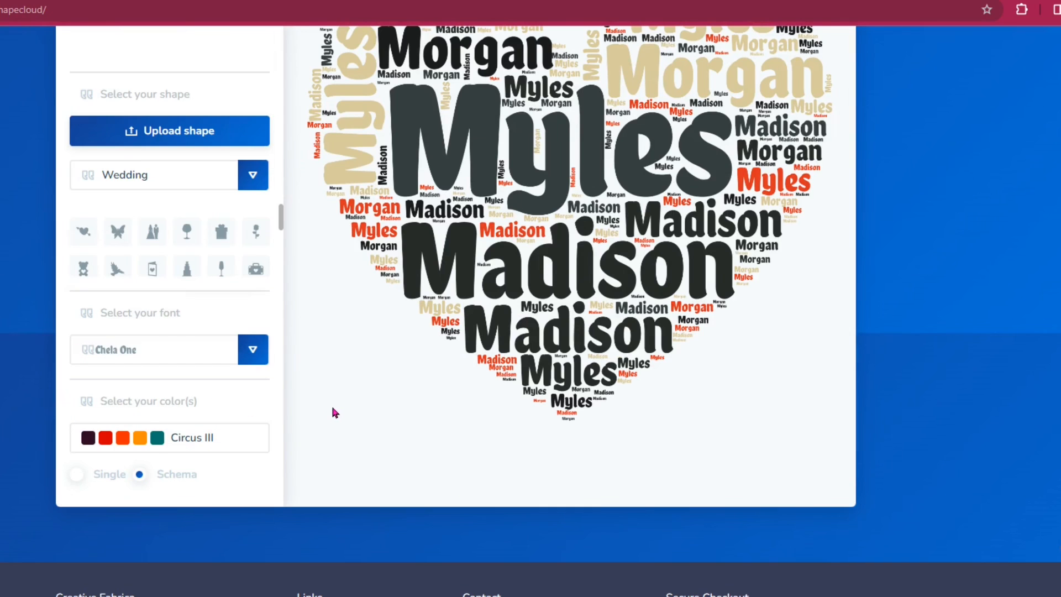
{"action": "scroll", "coordinate": [334, 412], "scroll_direction": "up", "scroll_amount": 6}
{"action": "left_click", "coordinate": [392, 239]}
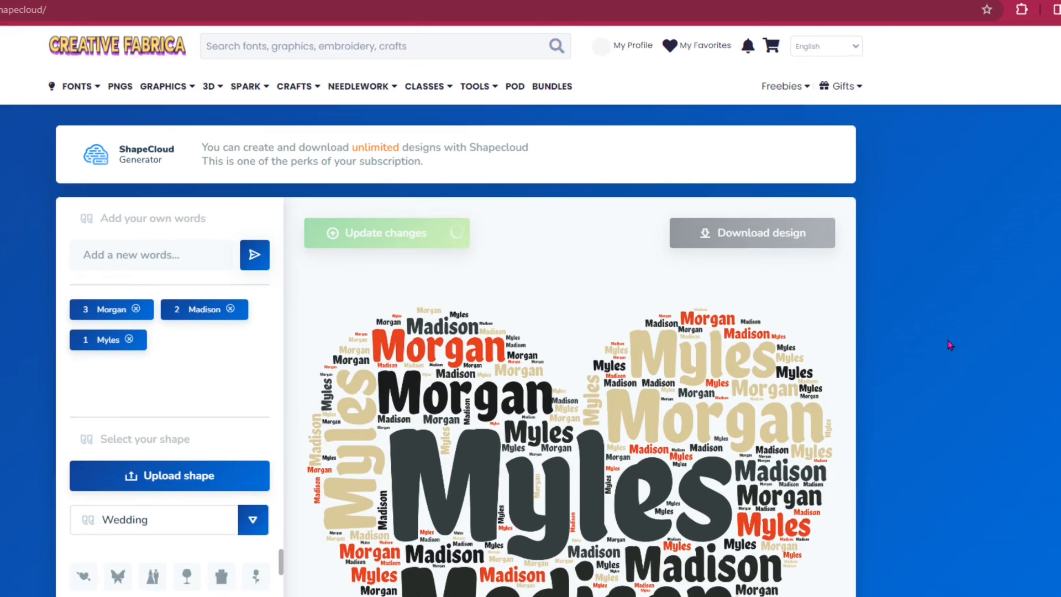
Step: Set the word font to Cookie and update the heart design
{"action": "scroll", "coordinate": [947, 341], "scroll_direction": "down", "scroll_amount": 4}
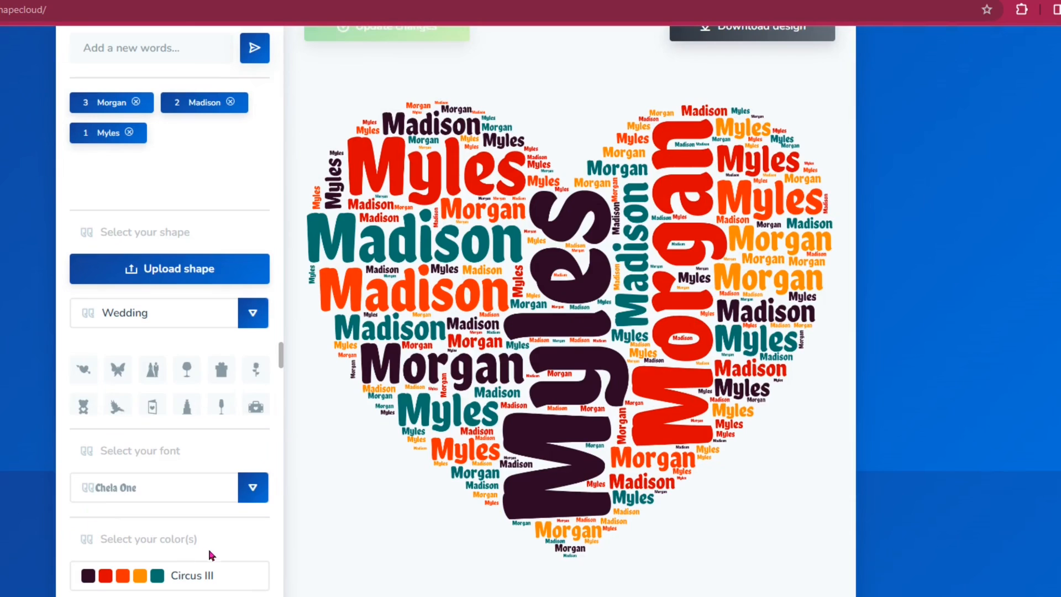
{"action": "left_click", "coordinate": [252, 489]}
{"action": "scroll", "coordinate": [250, 495], "scroll_direction": "down", "scroll_amount": 3}
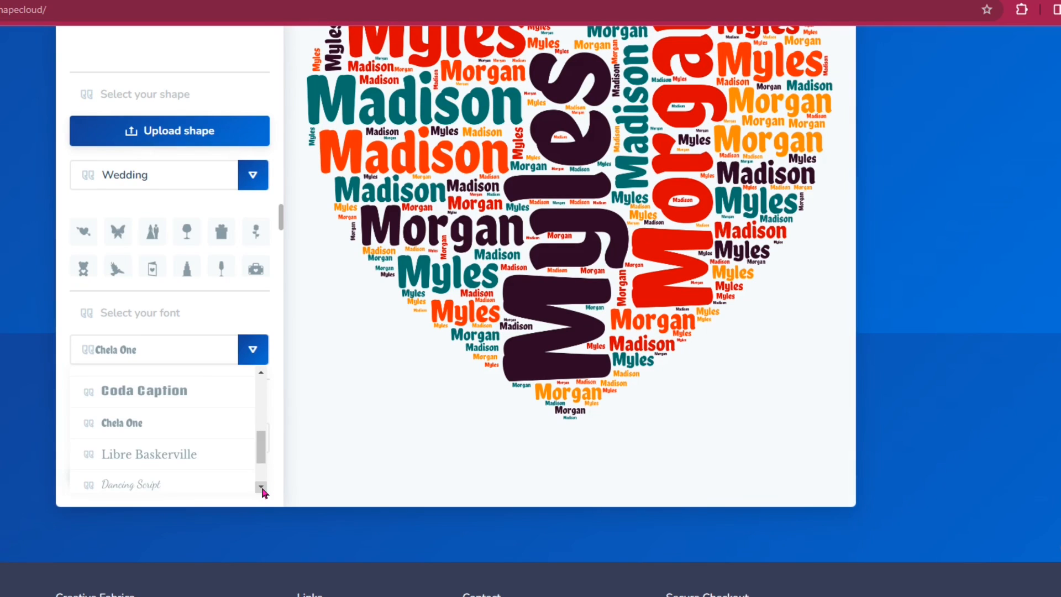
{"action": "left_click", "coordinate": [261, 487]}
{"action": "left_click", "coordinate": [261, 487]}
{"action": "left_click", "coordinate": [261, 487]}
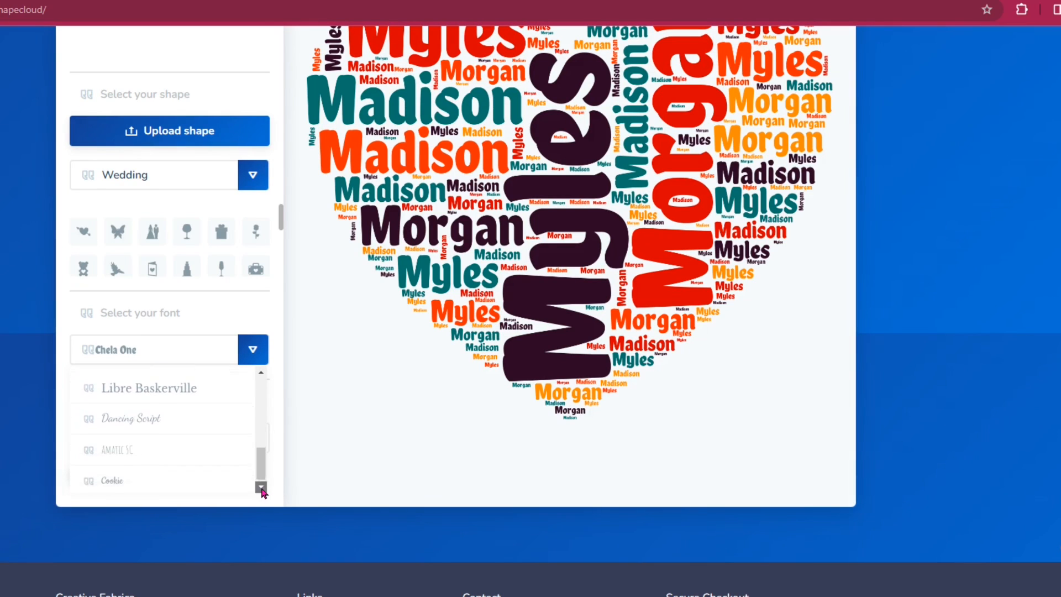
{"action": "left_click", "coordinate": [145, 450]}
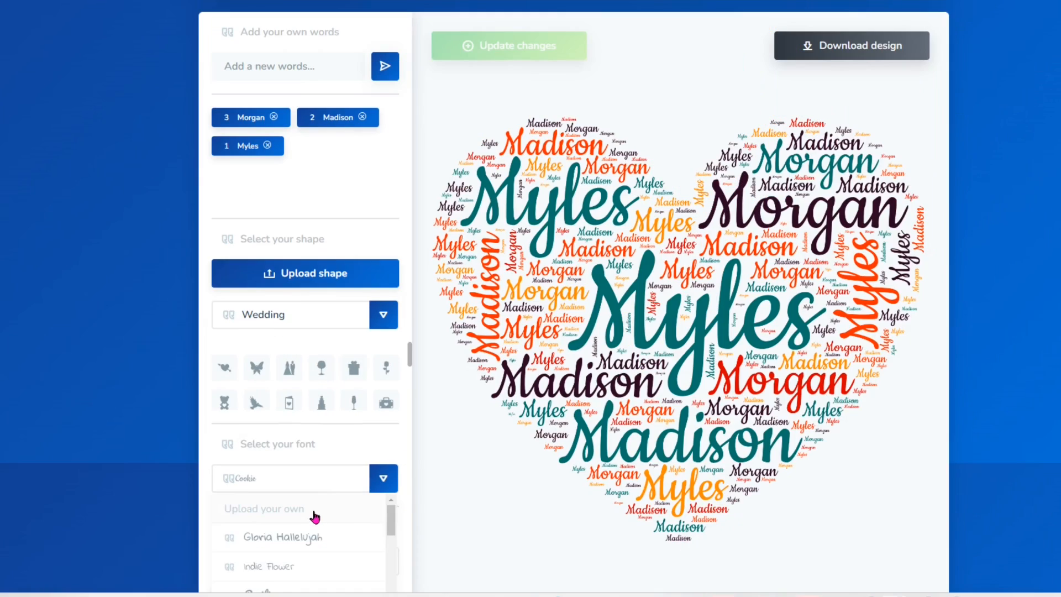
Step: Start a custom font upload and open the Creative Fabrica Files folder inside Documents
{"action": "left_click", "coordinate": [313, 512]}
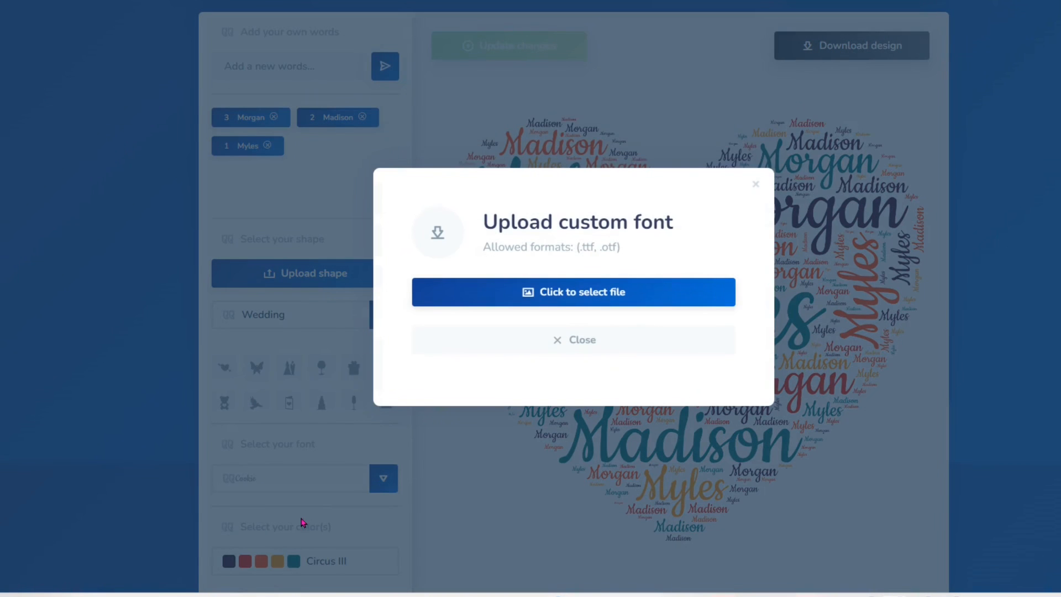
{"action": "left_click", "coordinate": [613, 292]}
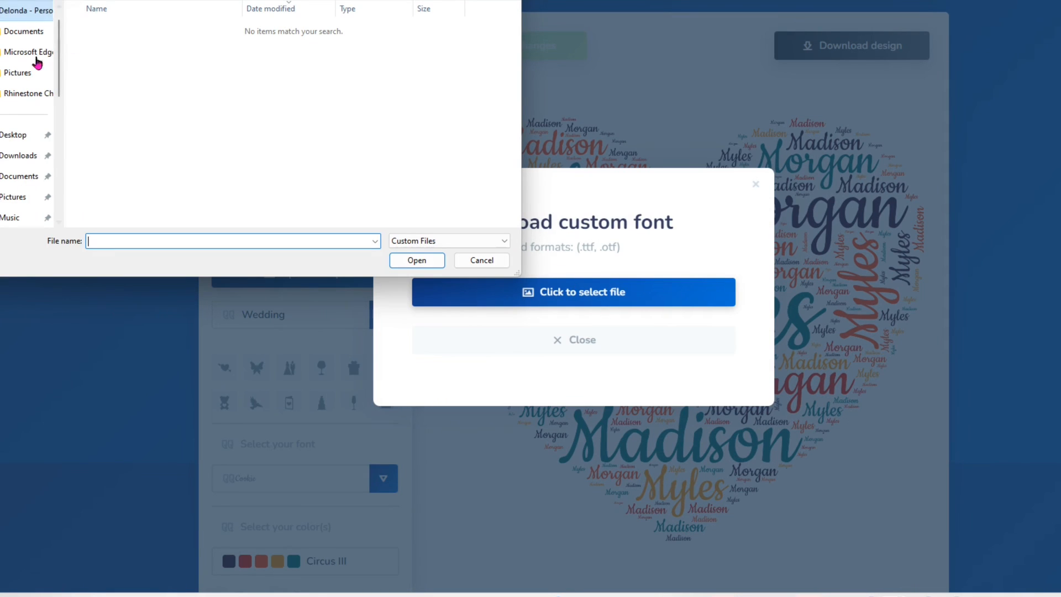
{"action": "left_click", "coordinate": [21, 178]}
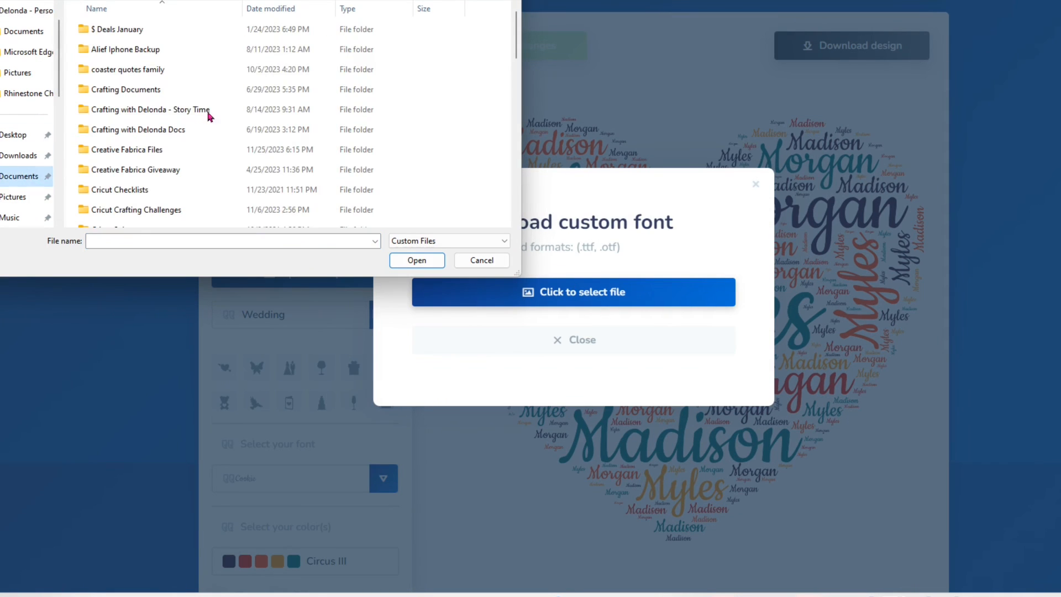
{"action": "scroll", "coordinate": [195, 107], "scroll_direction": "down", "scroll_amount": 1}
{"action": "scroll", "coordinate": [195, 107], "scroll_direction": "down", "scroll_amount": 1}
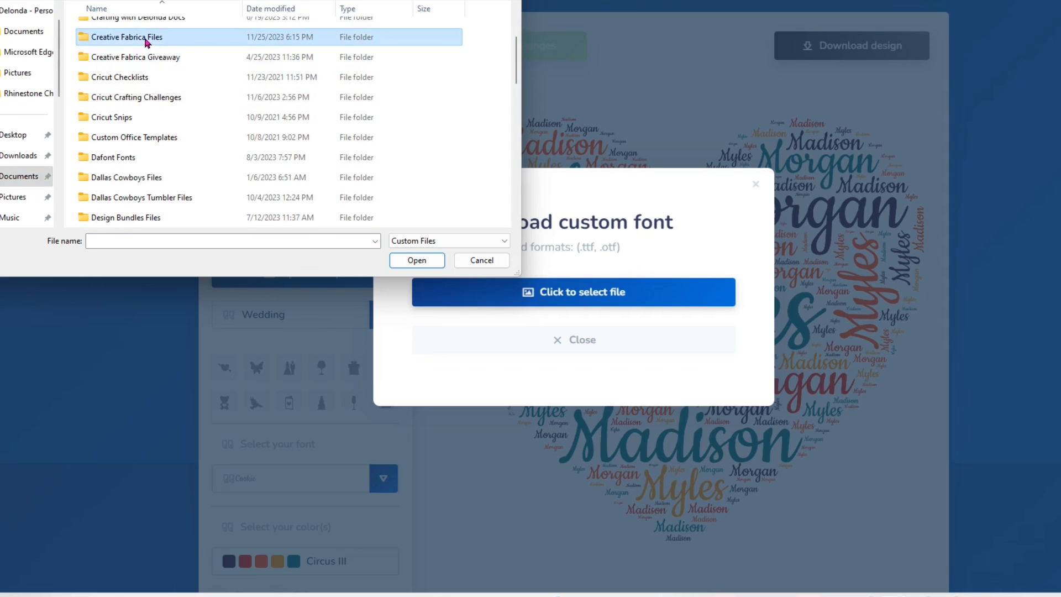
Step: Upload the BOHO font file from the Boho folder within FONTS and update the heart design with it
{"action": "scroll", "coordinate": [147, 43], "scroll_direction": "up", "scroll_amount": 10}
{"action": "scroll", "coordinate": [116, 151], "scroll_direction": "down", "scroll_amount": 6}
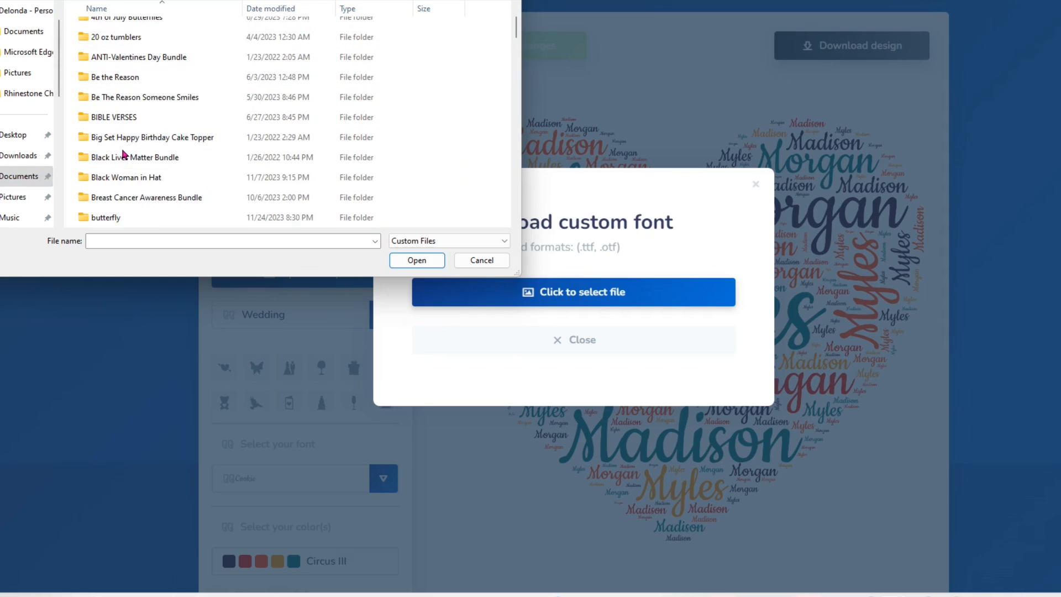
{"action": "scroll", "coordinate": [124, 154], "scroll_direction": "down", "scroll_amount": 2}
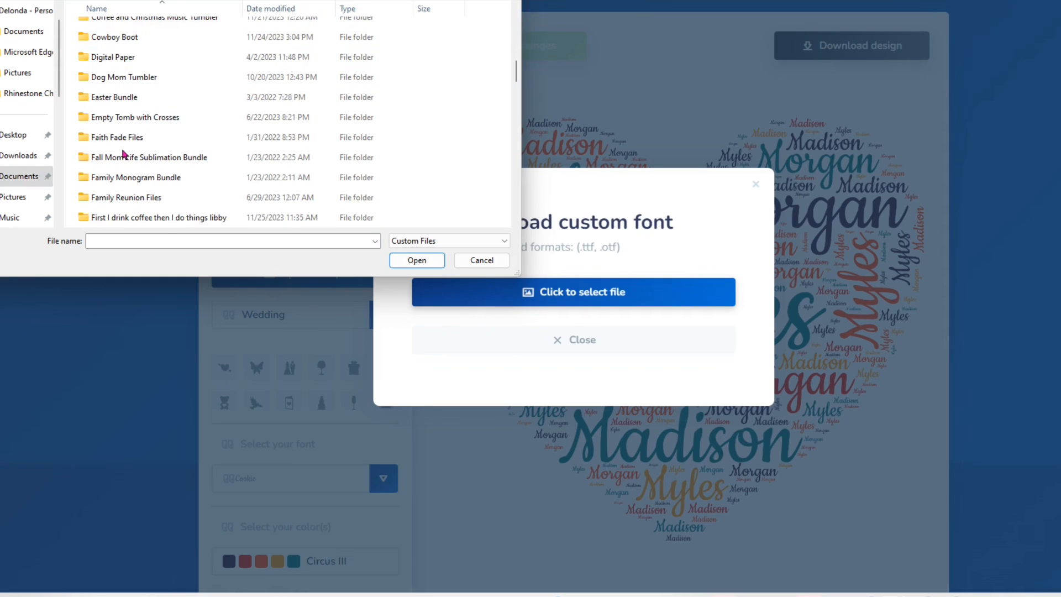
{"action": "scroll", "coordinate": [124, 154], "scroll_direction": "down", "scroll_amount": 2}
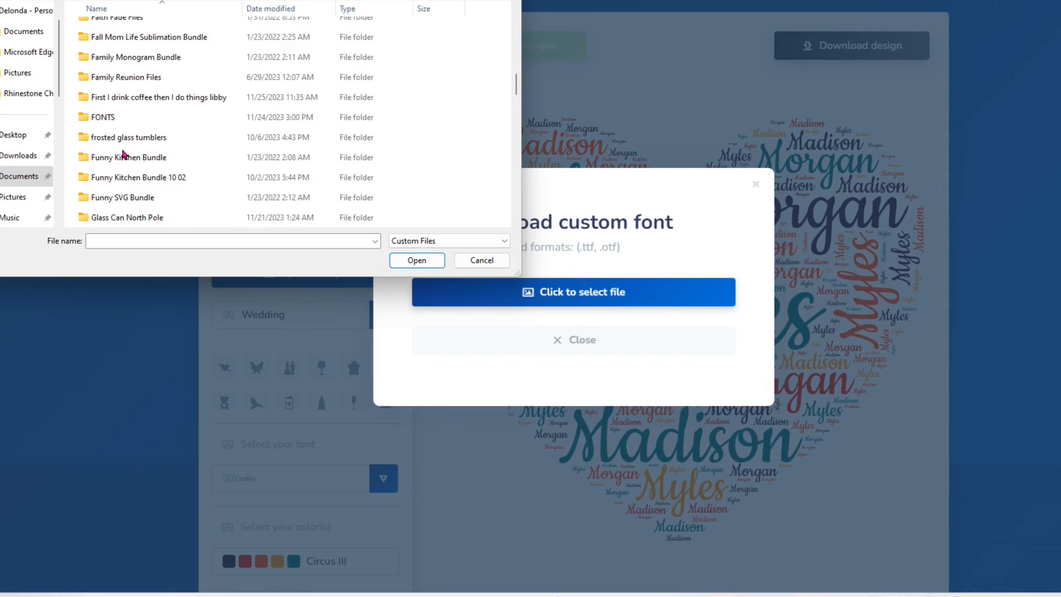
{"action": "double_click", "coordinate": [109, 116]}
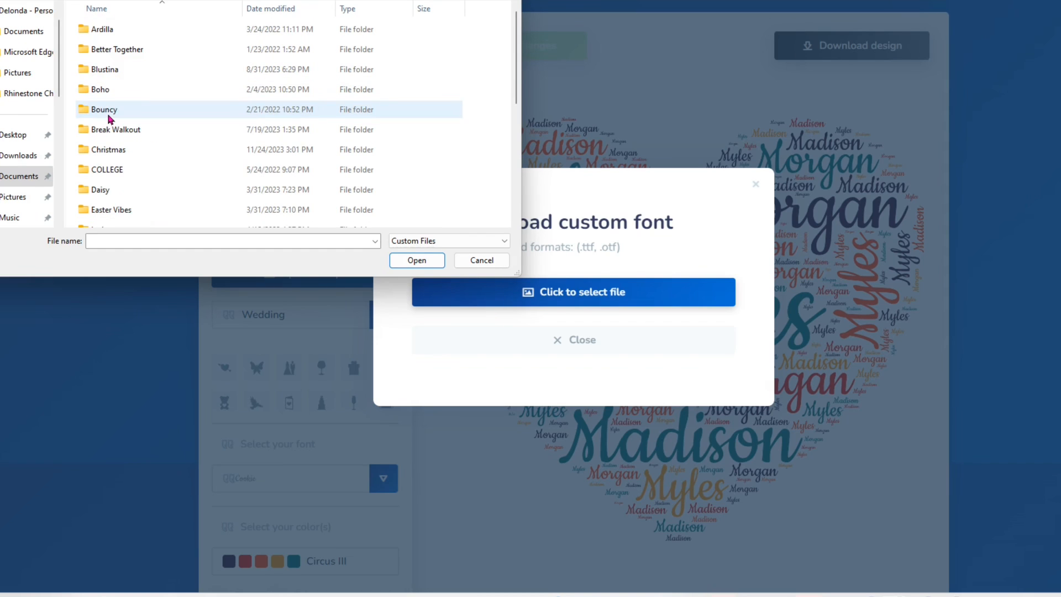
{"action": "double_click", "coordinate": [121, 92]}
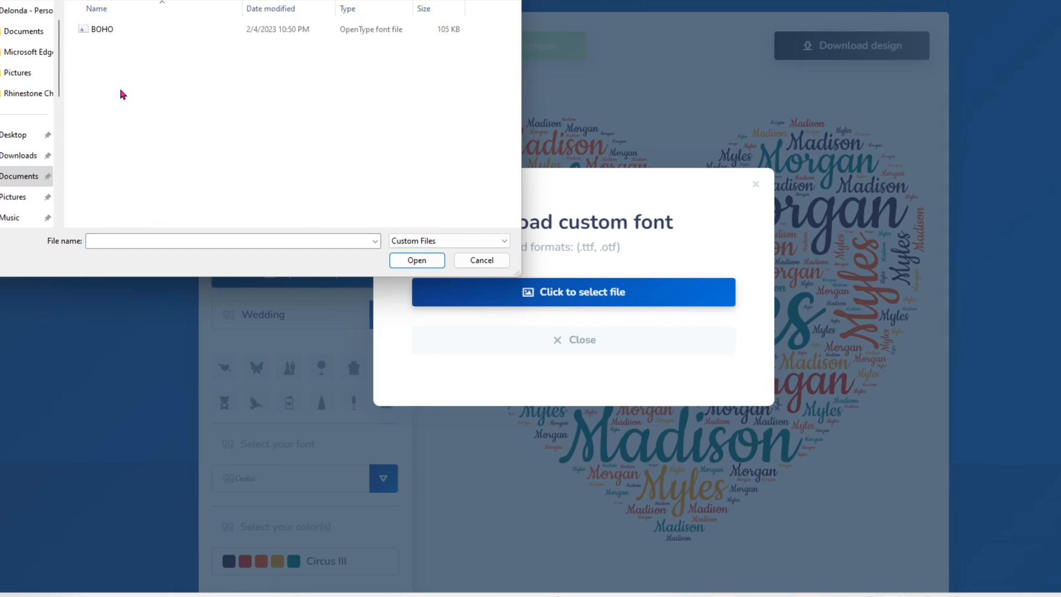
{"action": "left_click", "coordinate": [107, 32]}
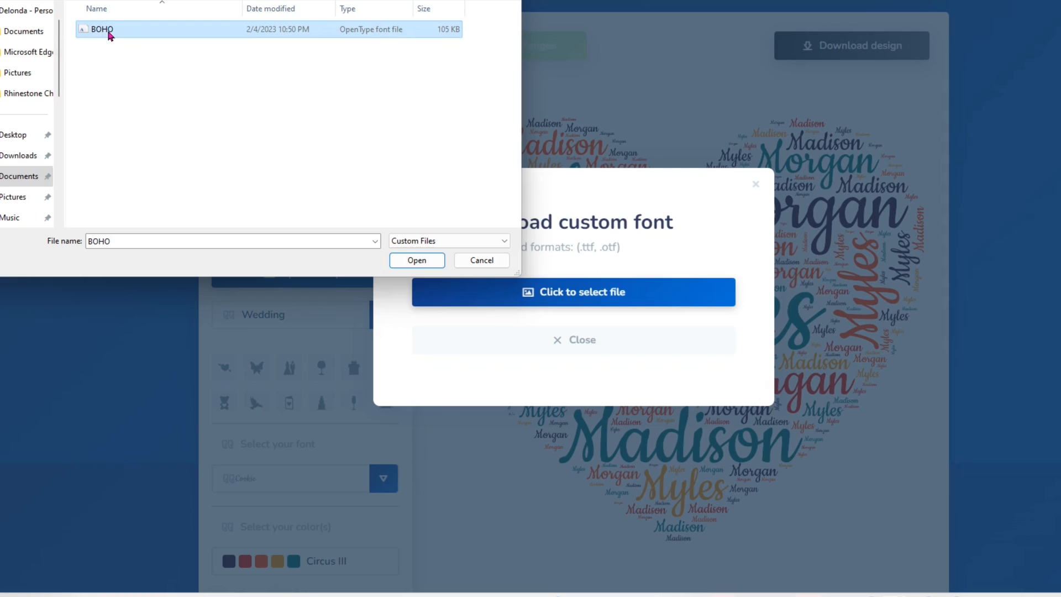
{"action": "left_click", "coordinate": [416, 260]}
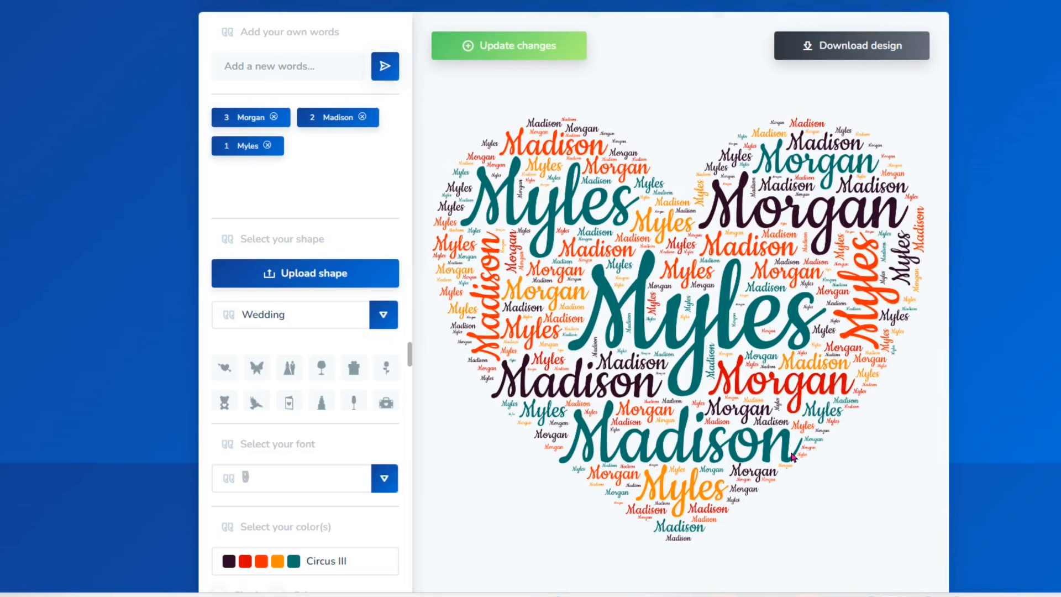
{"action": "left_click", "coordinate": [504, 45]}
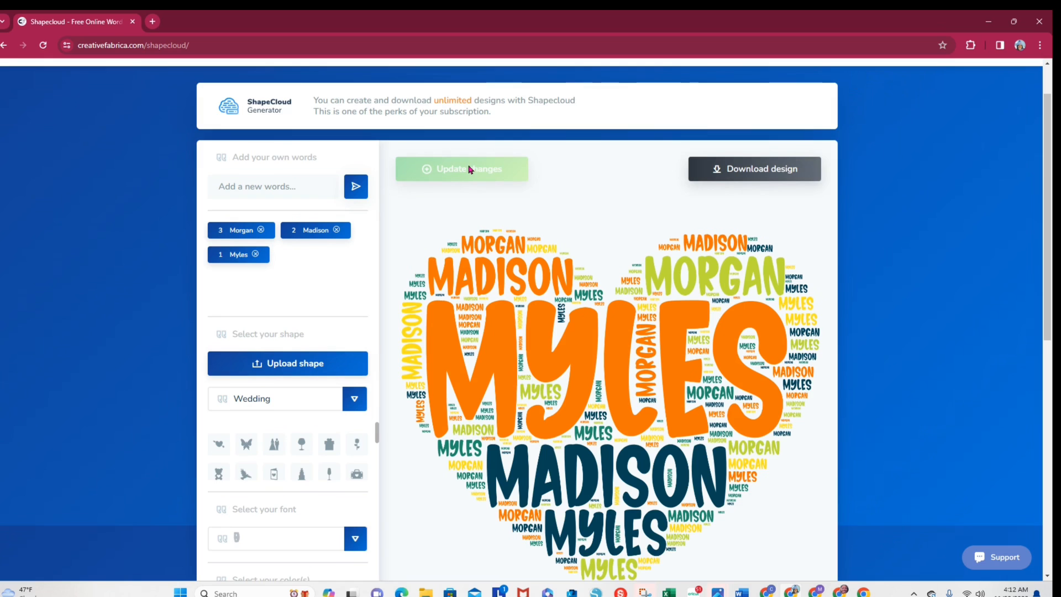
Step: Change the color schema of the heart design to Circus III
{"action": "scroll", "coordinate": [355, 481], "scroll_direction": "down", "scroll_amount": 1}
{"action": "left_click", "coordinate": [355, 483]}
{"action": "scroll", "coordinate": [359, 485], "scroll_direction": "down", "scroll_amount": 1}
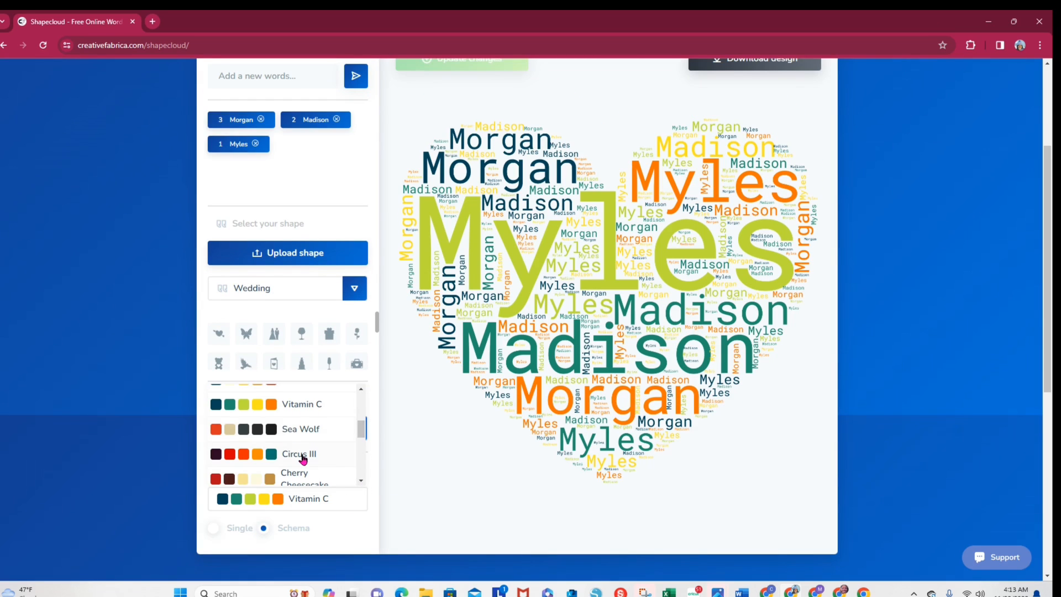
{"action": "left_click", "coordinate": [302, 454]}
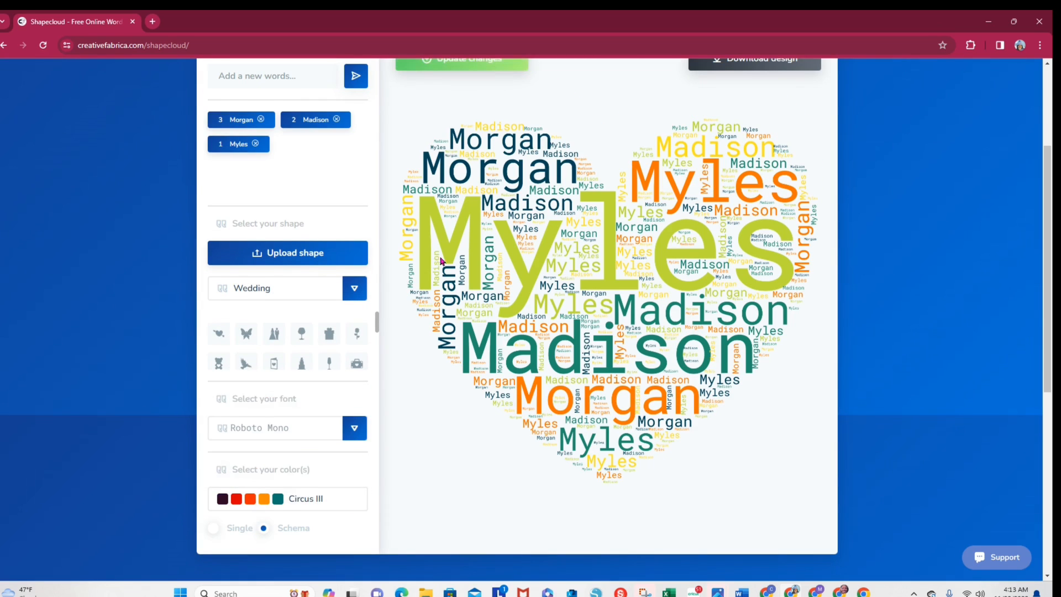
{"action": "scroll", "coordinate": [487, 561], "scroll_direction": "up", "scroll_amount": 3}
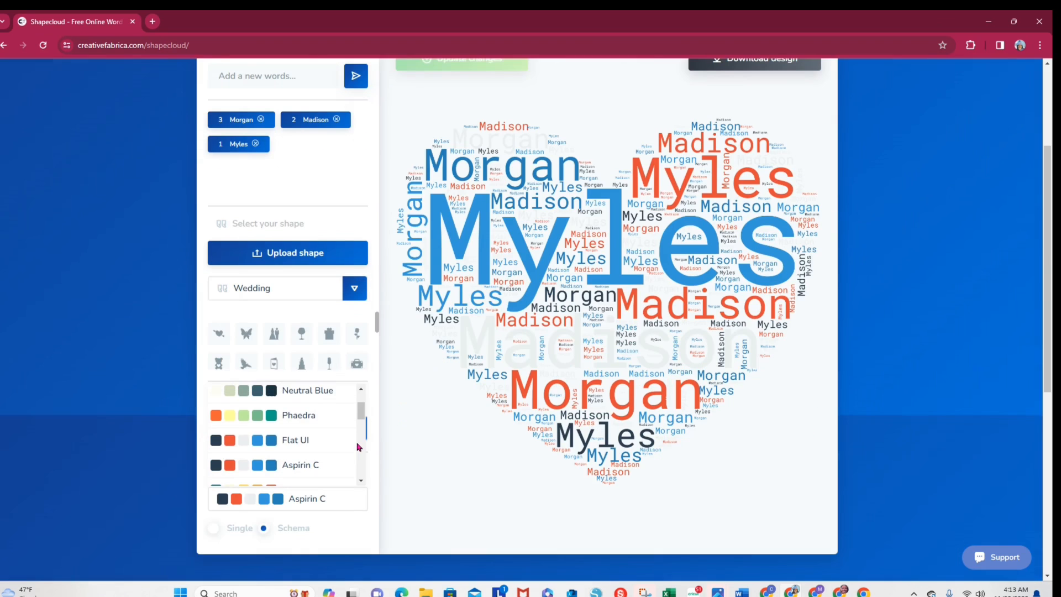
Step: Set the color schema to Phaedra and update the heart design
{"action": "left_click", "coordinate": [303, 421]}
{"action": "scroll", "coordinate": [492, 154], "scroll_direction": "up", "scroll_amount": 2}
{"action": "left_click", "coordinate": [486, 168]}
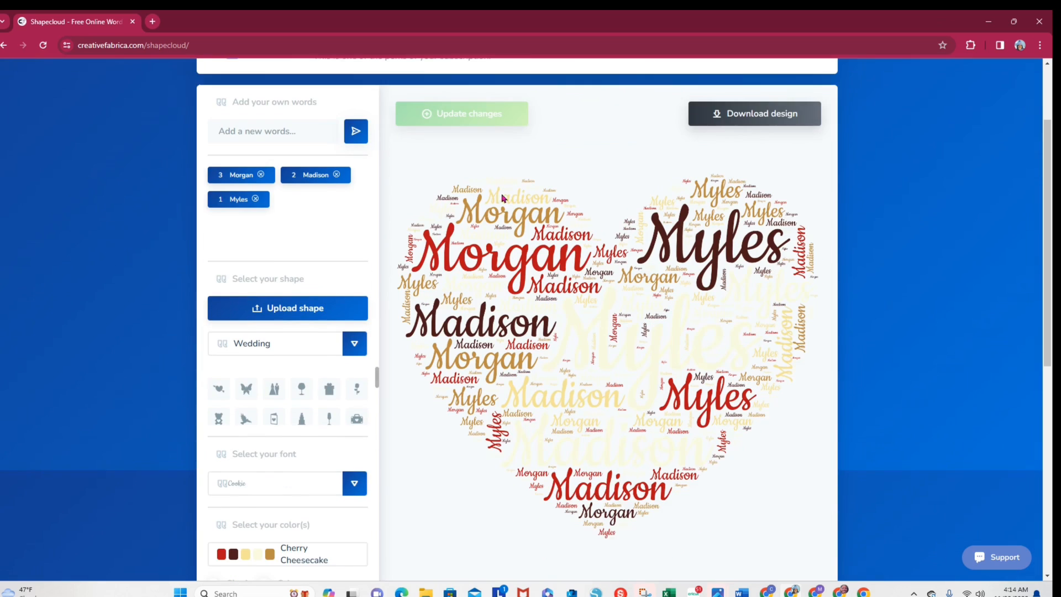
Step: Apply the Sea Wolf color schema to the heart design in the Cookie font
{"action": "scroll", "coordinate": [303, 449], "scroll_direction": "down", "scroll_amount": 2}
{"action": "left_click", "coordinate": [303, 445]}
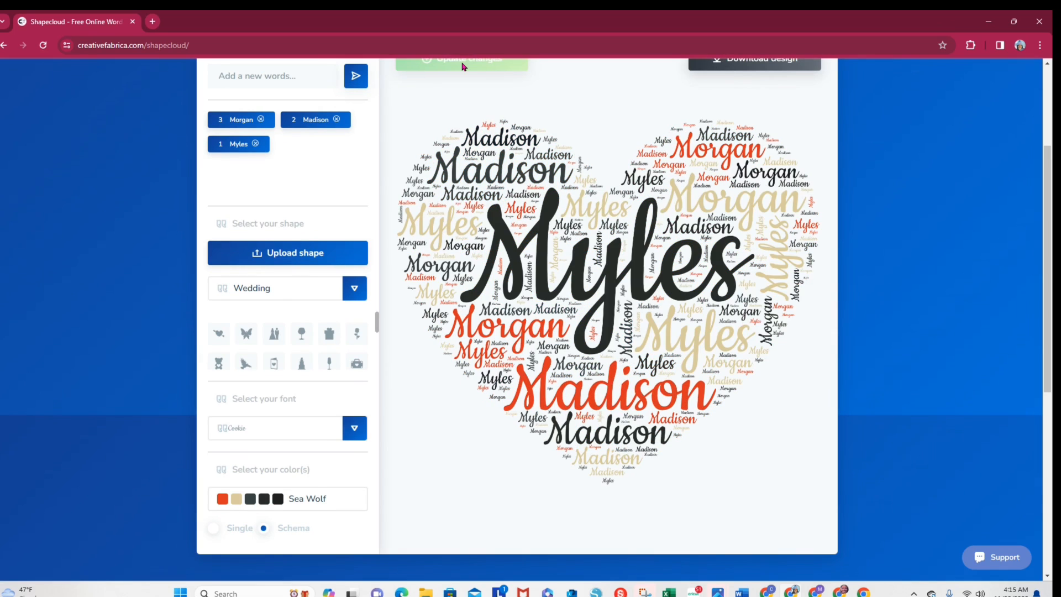
Step: Download the finished heart word cloud as a PNG graphic and close the download dialog
{"action": "scroll", "coordinate": [811, 441], "scroll_direction": "up", "scroll_amount": 3}
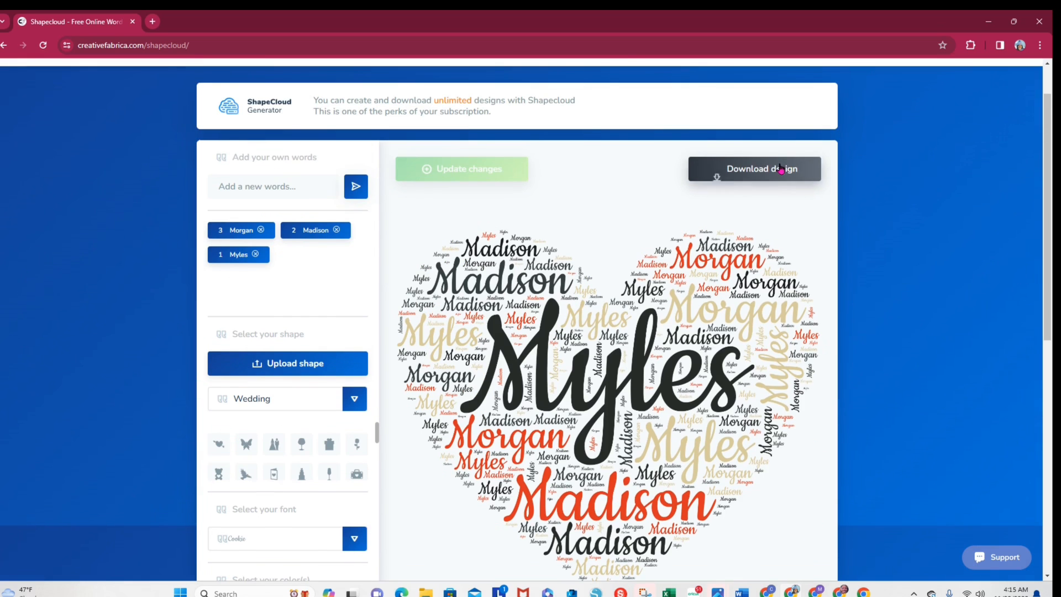
{"action": "left_click", "coordinate": [780, 168]}
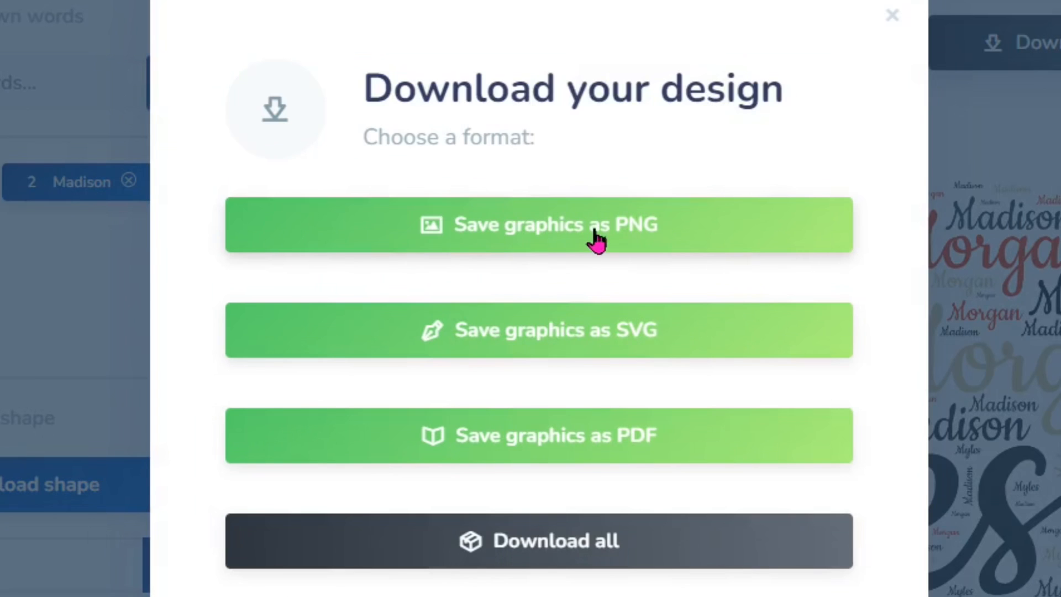
{"action": "left_click", "coordinate": [594, 232]}
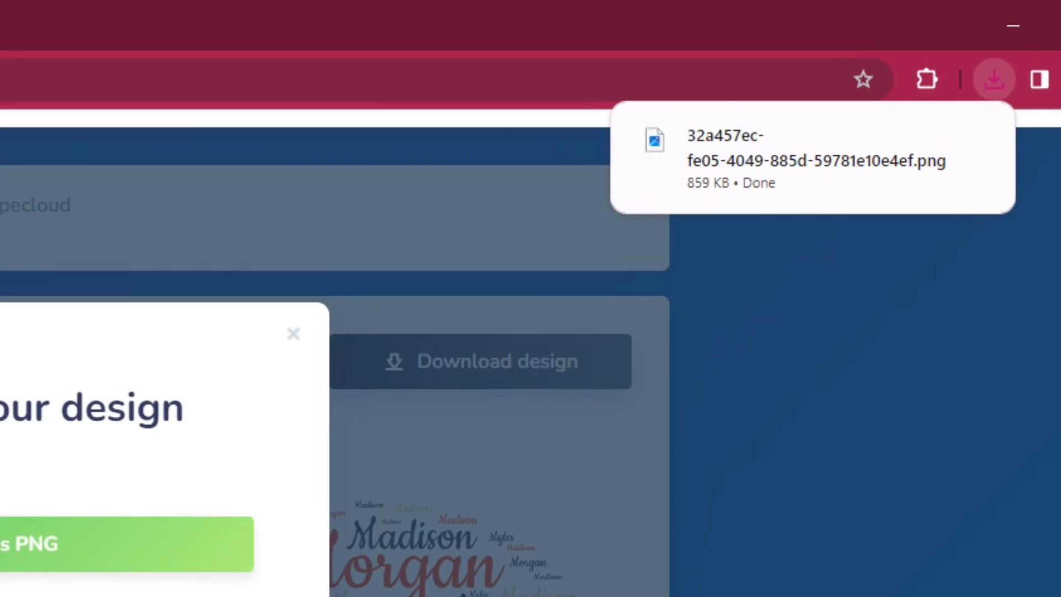
{"action": "key", "text": "Escape"}
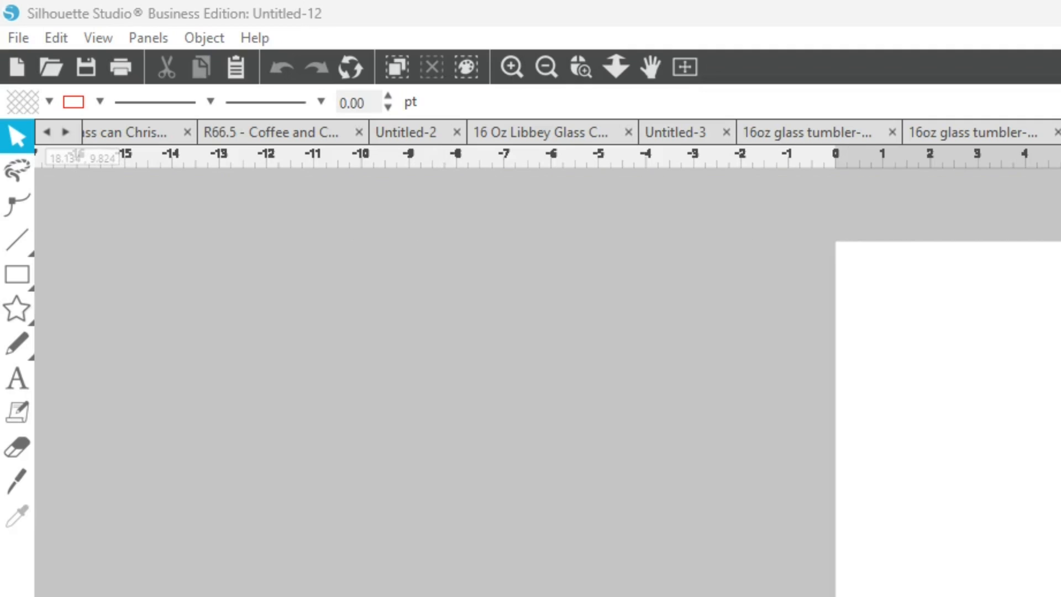
Step: In Silhouette Studio, open the newly downloaded heart word cloud PNG from the Downloads folder
{"action": "left_click", "coordinate": [19, 39]}
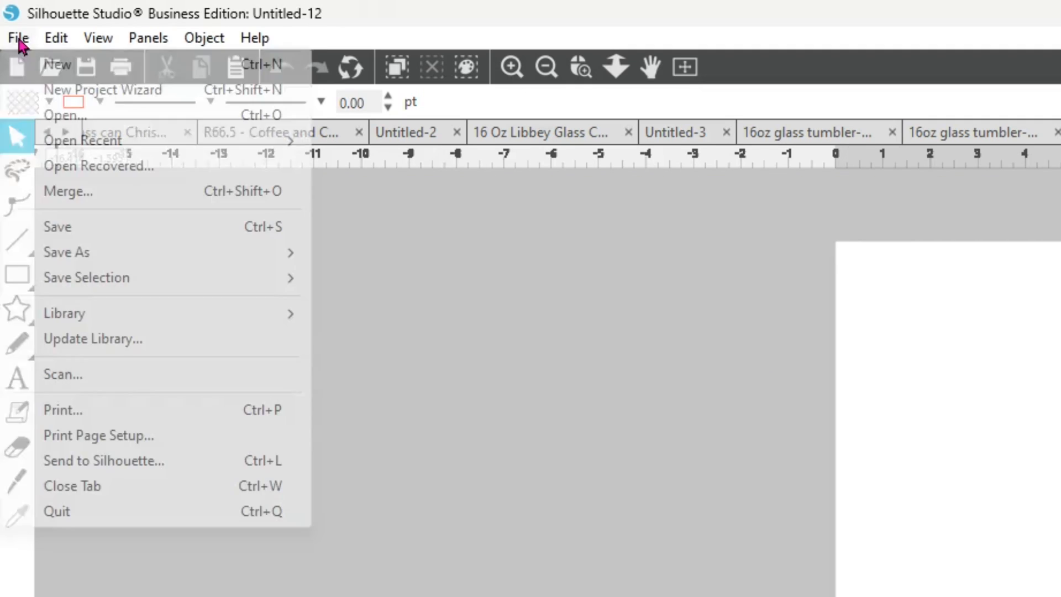
{"action": "left_click", "coordinate": [60, 115]}
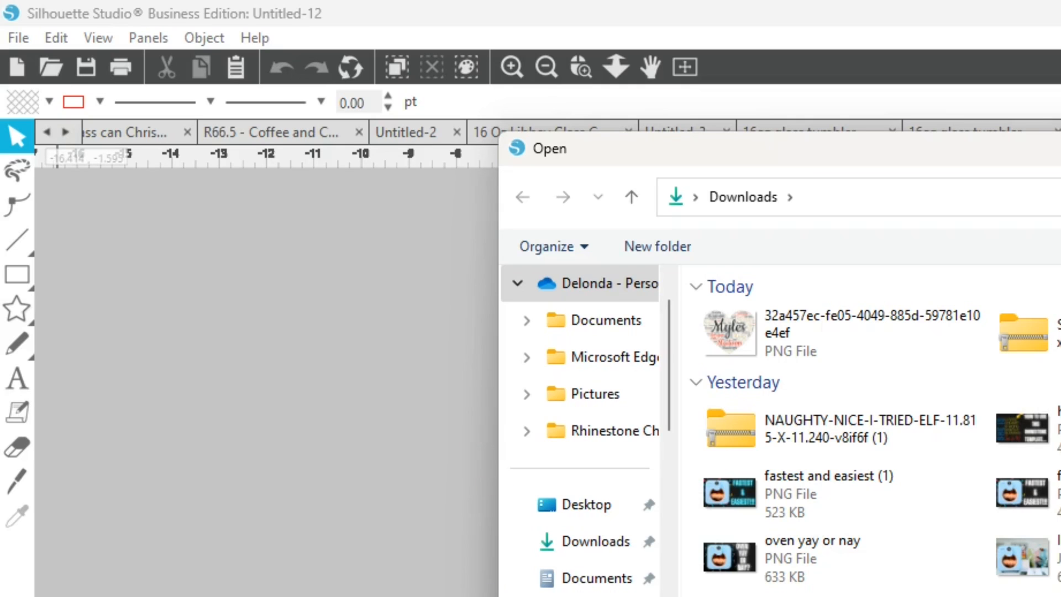
{"action": "left_click", "coordinate": [583, 548]}
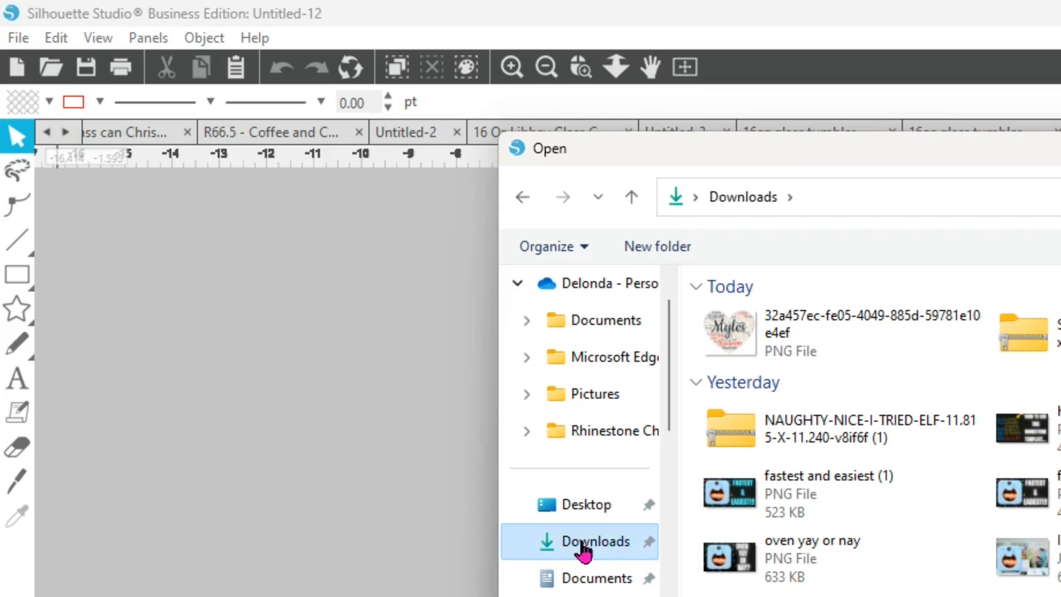
{"action": "left_click", "coordinate": [742, 348]}
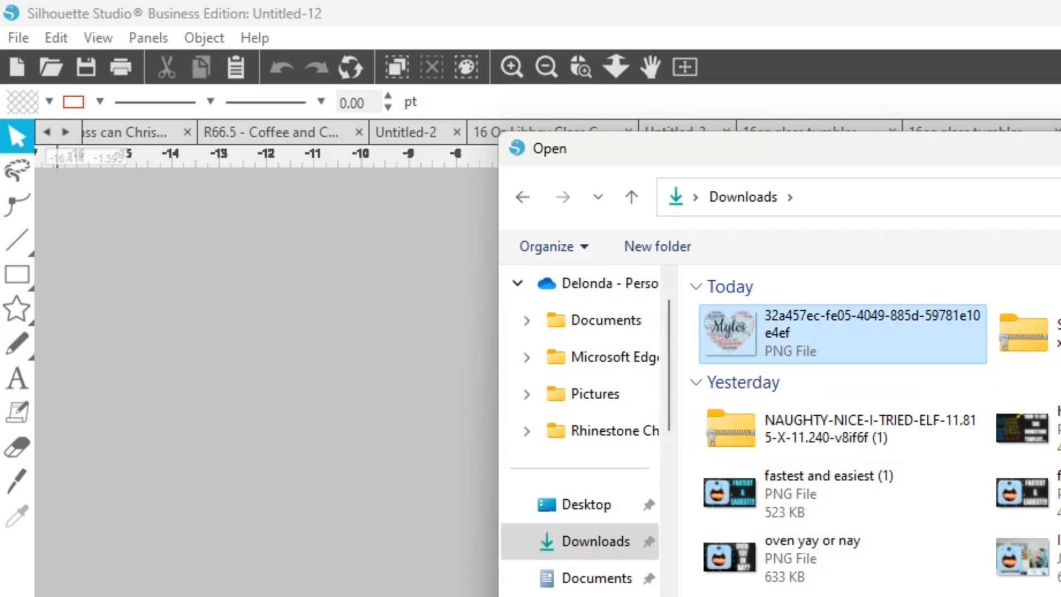
{"action": "key", "text": "Return"}
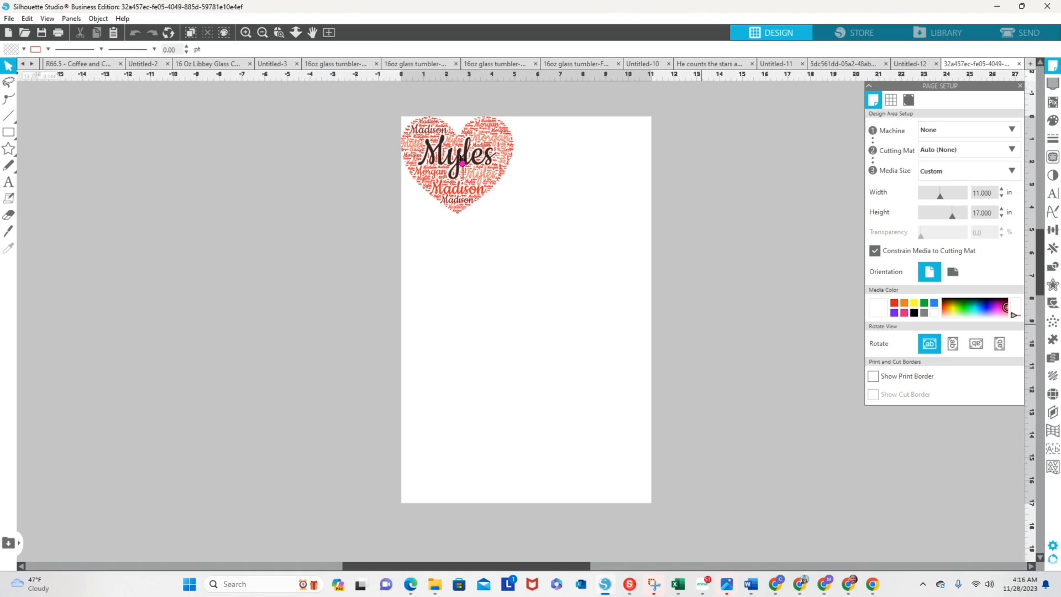
Step: Move the heart design from the page corner toward the upper middle and make its line color transparent
{"action": "left_click_drag", "start_coordinate": [468, 166], "coordinate": [517, 216]}
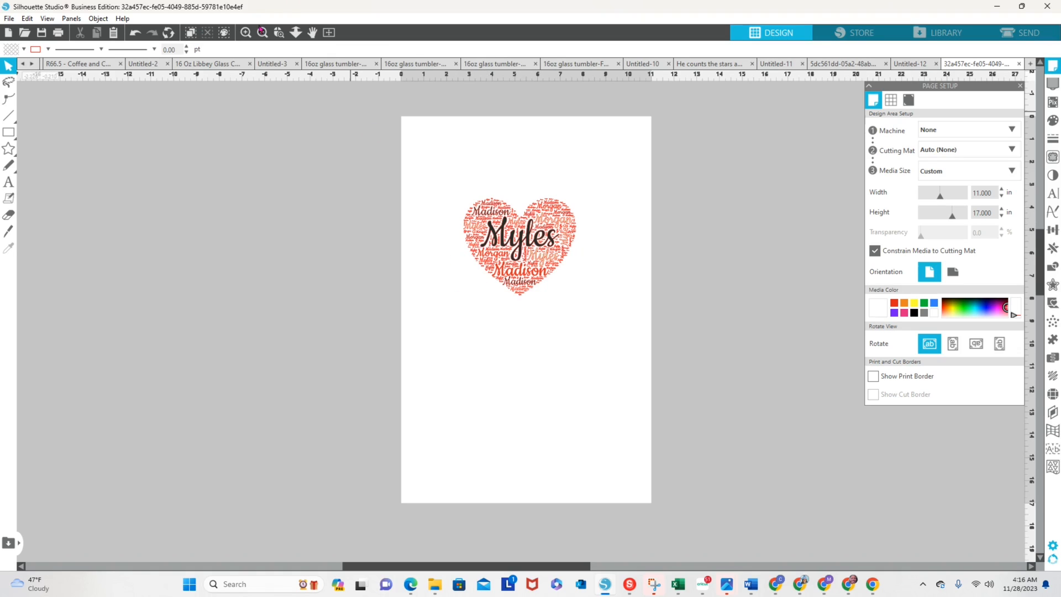
{"action": "left_click", "coordinate": [245, 33]}
{"action": "left_click", "coordinate": [245, 33]}
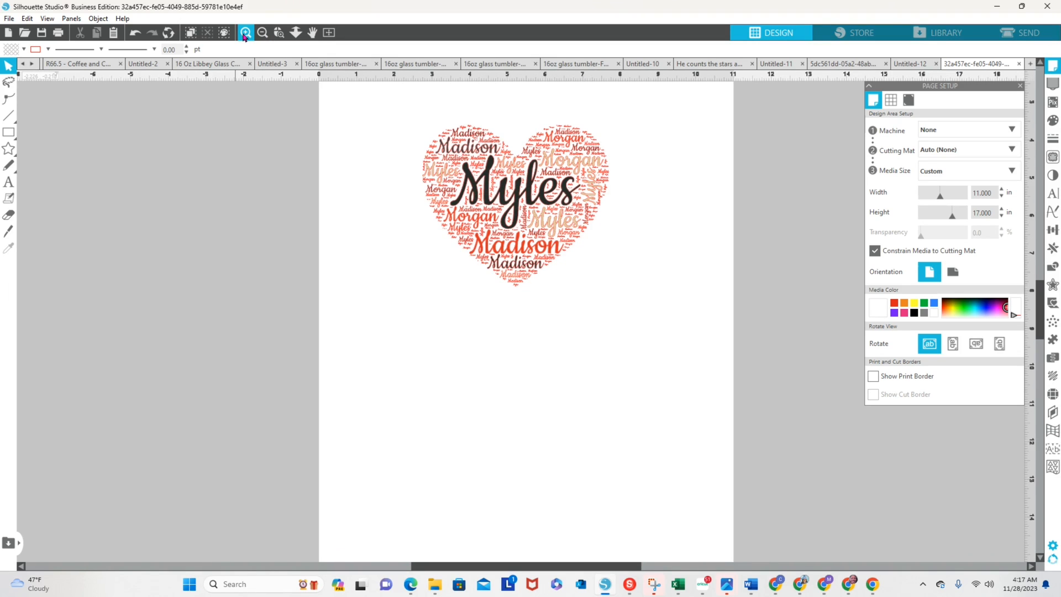
{"action": "left_click", "coordinate": [244, 35]}
{"action": "scroll", "coordinate": [420, 271], "scroll_direction": "up", "scroll_amount": 4}
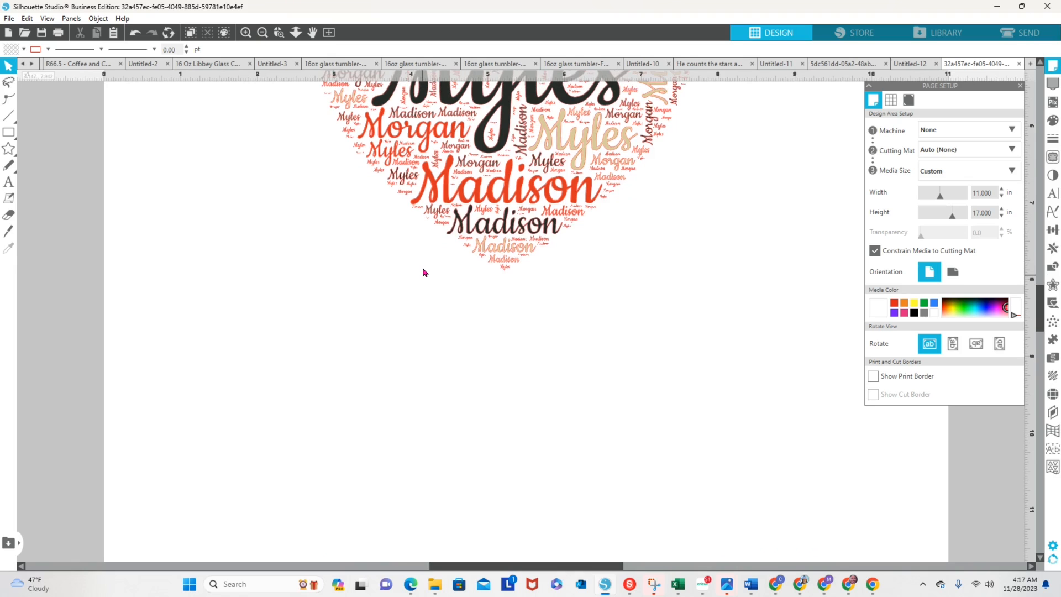
{"action": "scroll", "coordinate": [422, 266], "scroll_direction": "up", "scroll_amount": 2}
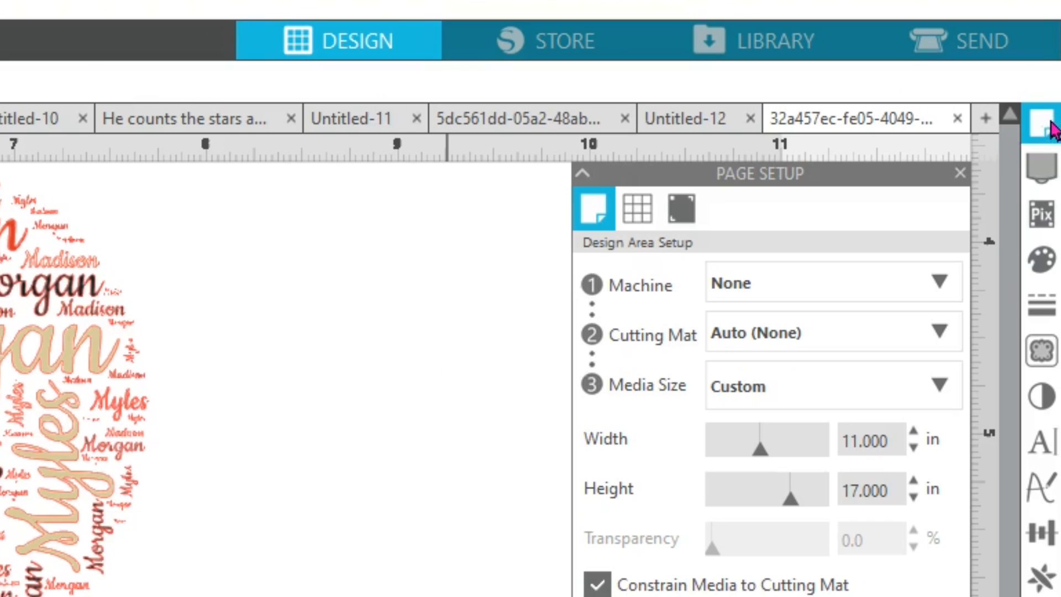
{"action": "left_click", "coordinate": [1043, 325]}
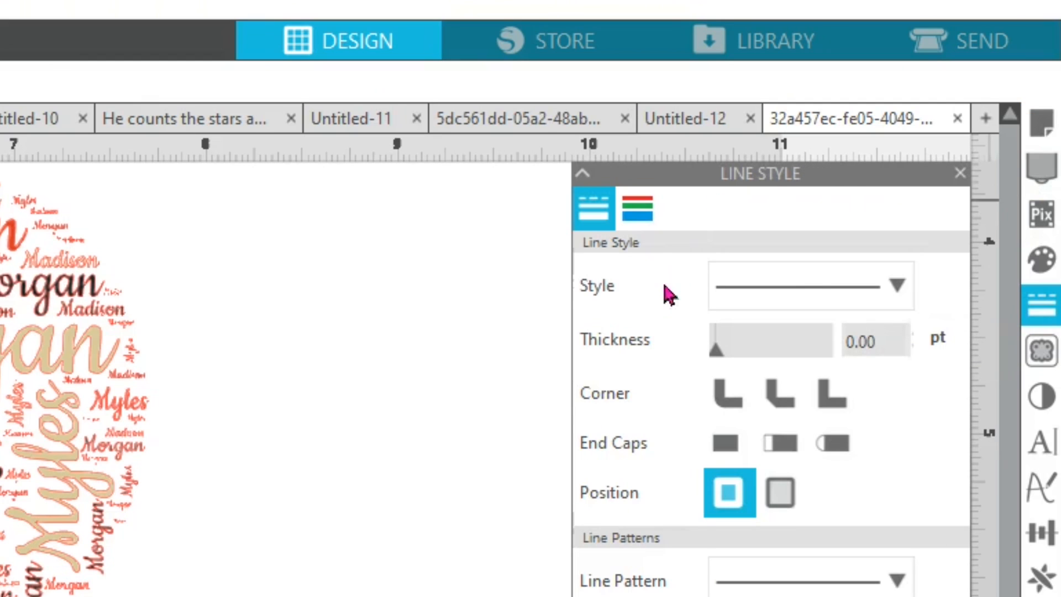
{"action": "left_click", "coordinate": [640, 220]}
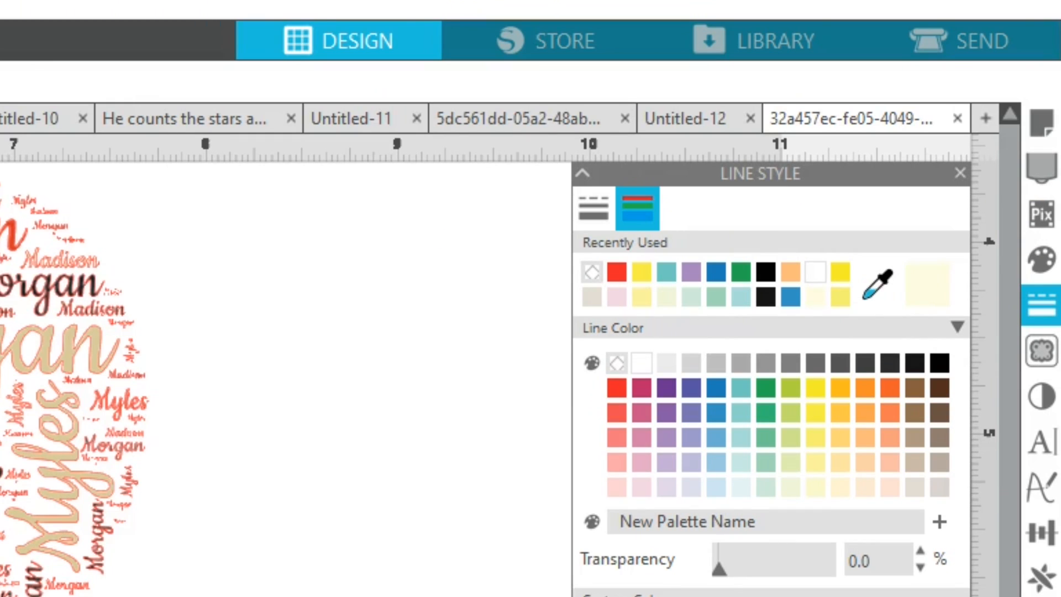
{"action": "left_click", "coordinate": [33, 591]}
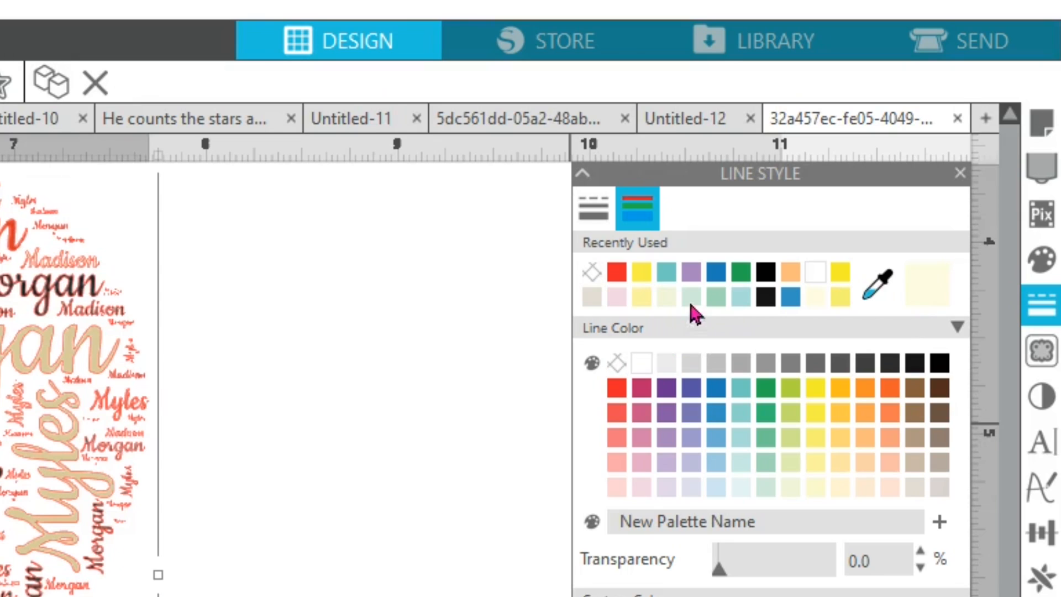
{"action": "left_click", "coordinate": [593, 271]}
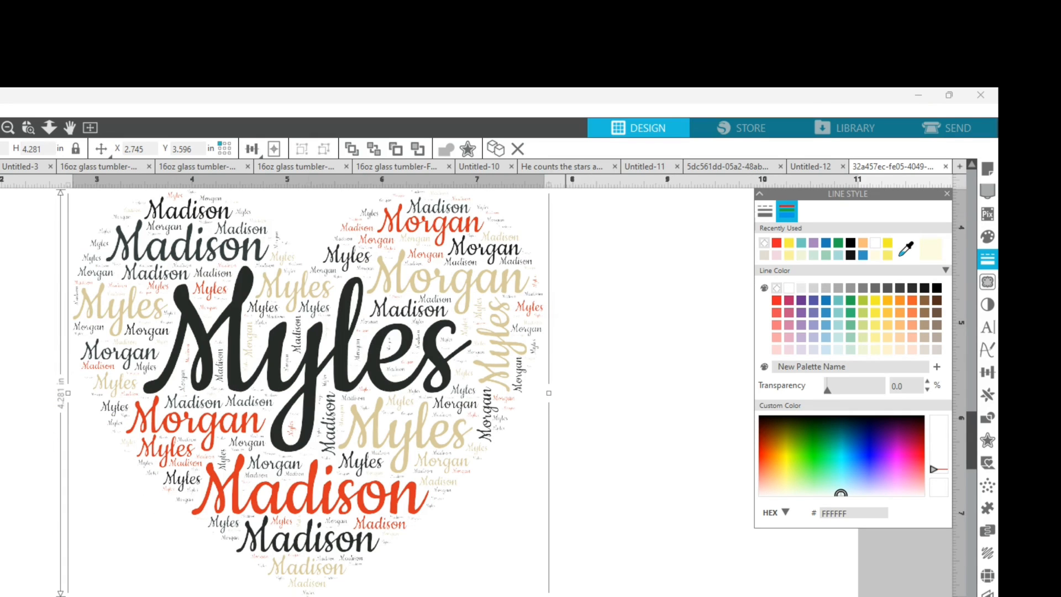
{"action": "scroll", "coordinate": [308, 392], "scroll_direction": "up", "scroll_amount": 1}
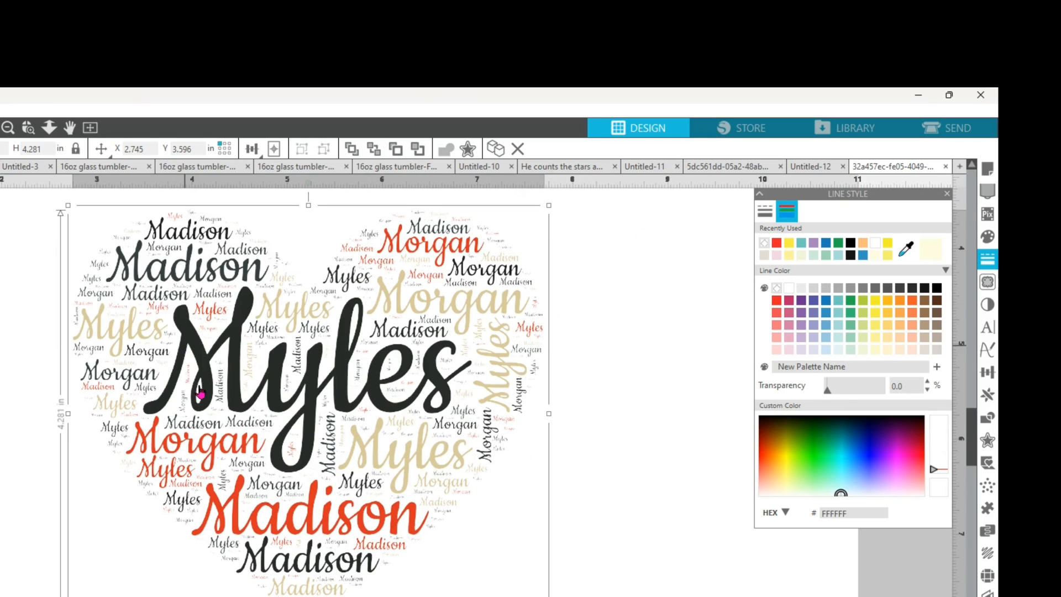
{"action": "right_click", "coordinate": [271, 390]}
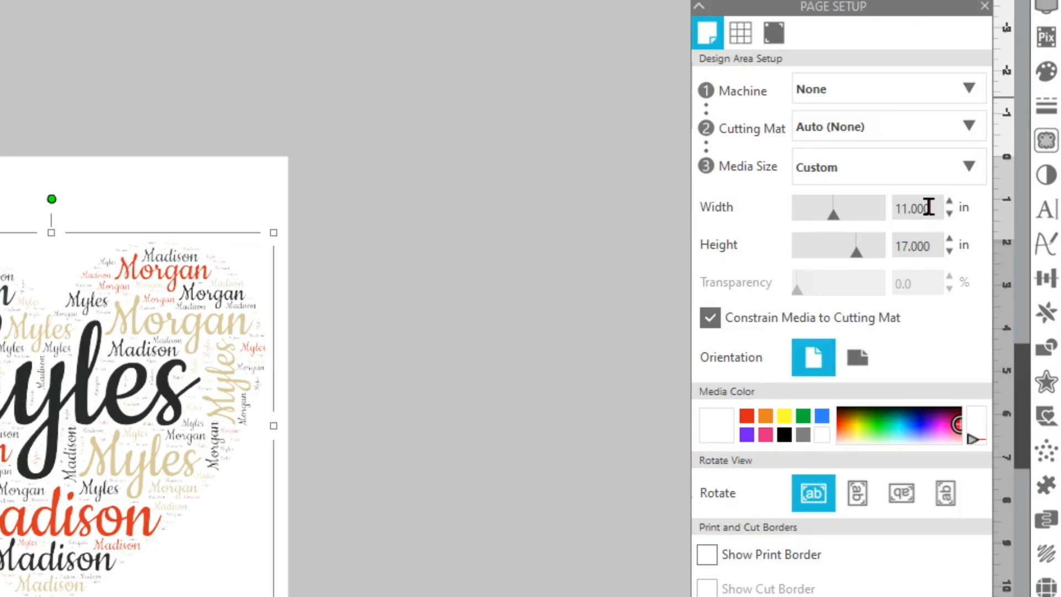
Step: Set the custom media size to 17 in wide and 11 in high
{"action": "left_click_drag", "start_coordinate": [905, 207], "coordinate": [914, 210]}
{"action": "left_click", "coordinate": [919, 200]}
{"action": "left_click_drag", "start_coordinate": [900, 208], "coordinate": [925, 210]}
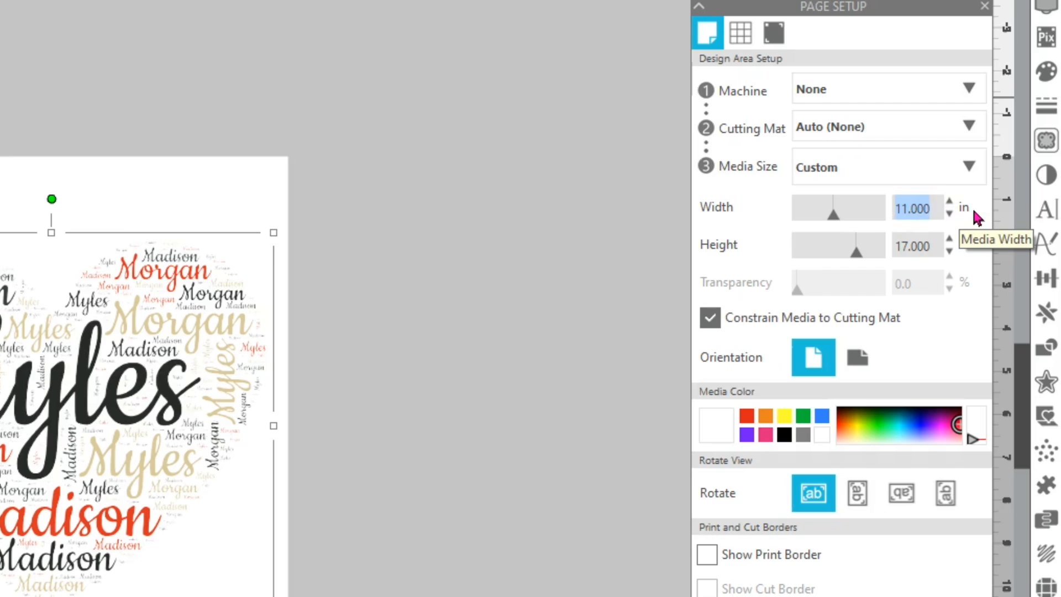
{"action": "type", "text": "17.0"}
{"action": "key", "text": "Return"}
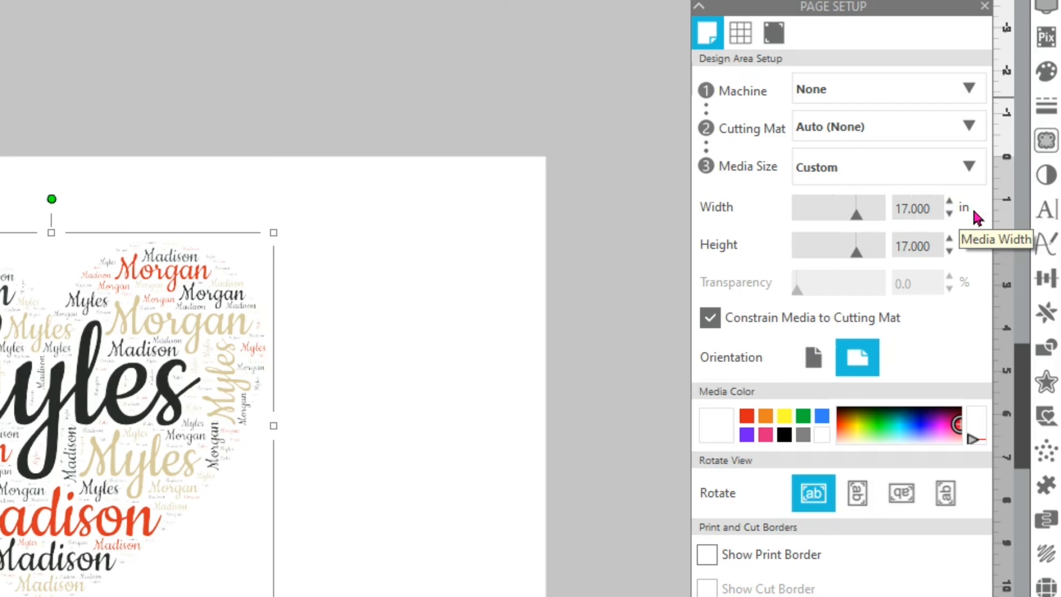
{"action": "double_click", "coordinate": [921, 247]}
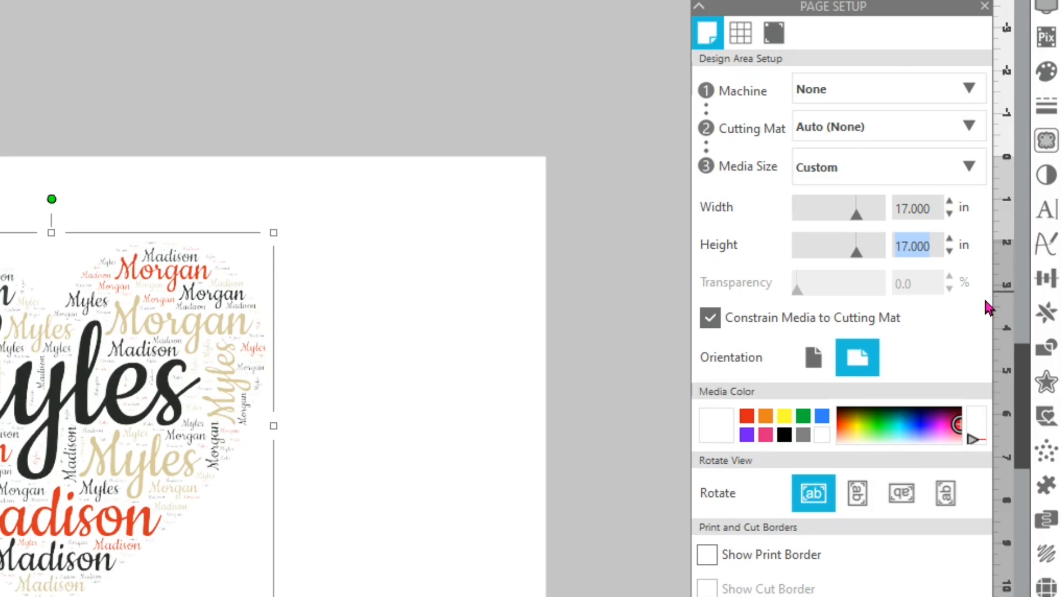
{"action": "type", "text": "11."}
{"action": "key", "text": "Return"}
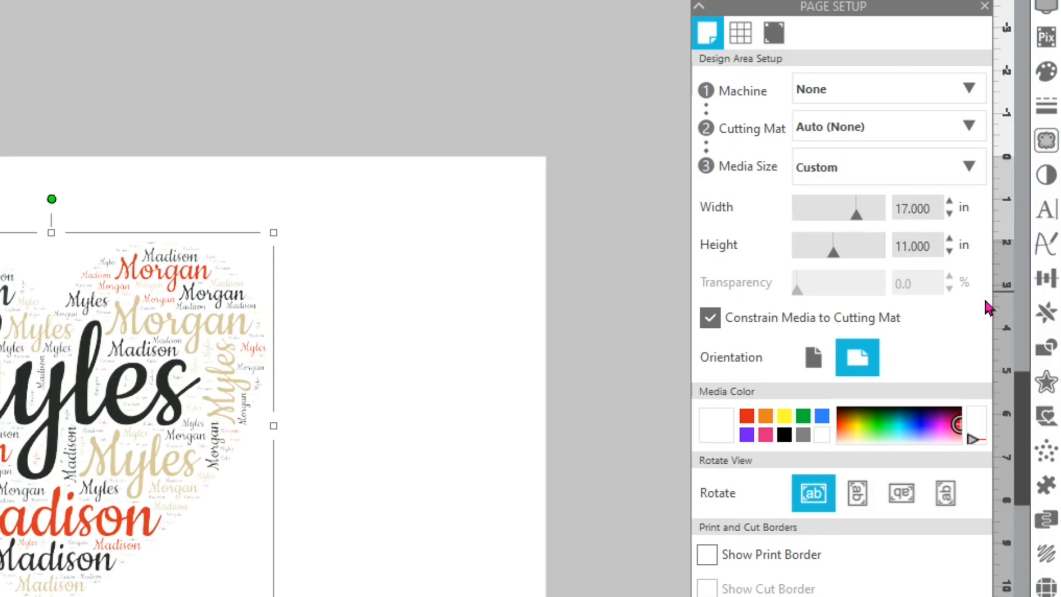
Step: Move the heart design toward the middle of the landscape page and adjust its size slightly from the upper corner
{"action": "left_click_drag", "start_coordinate": [120, 431], "coordinate": [263, 396]}
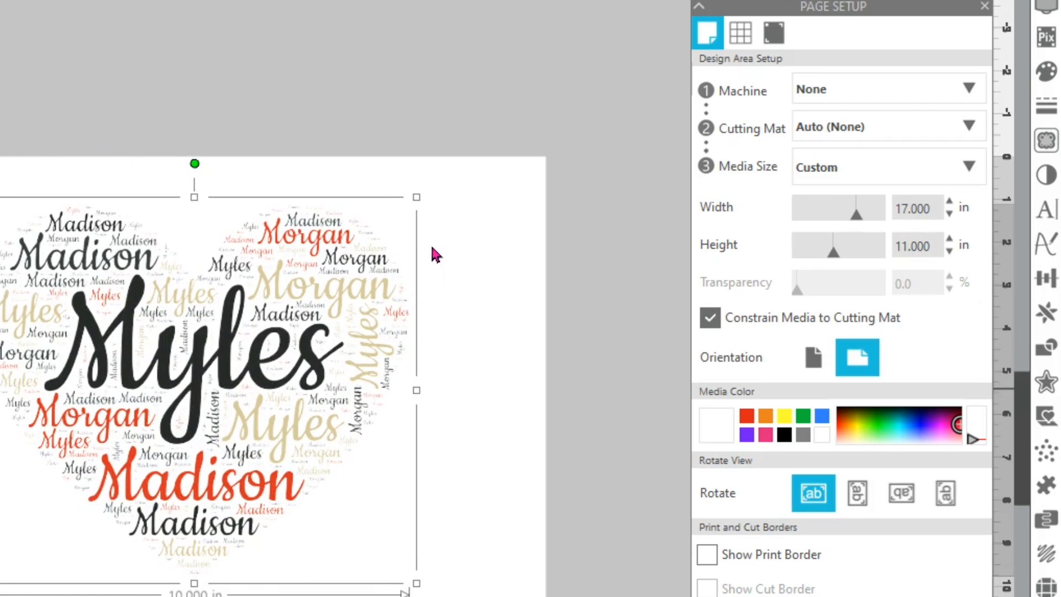
{"action": "left_click_drag", "start_coordinate": [421, 196], "coordinate": [423, 178]}
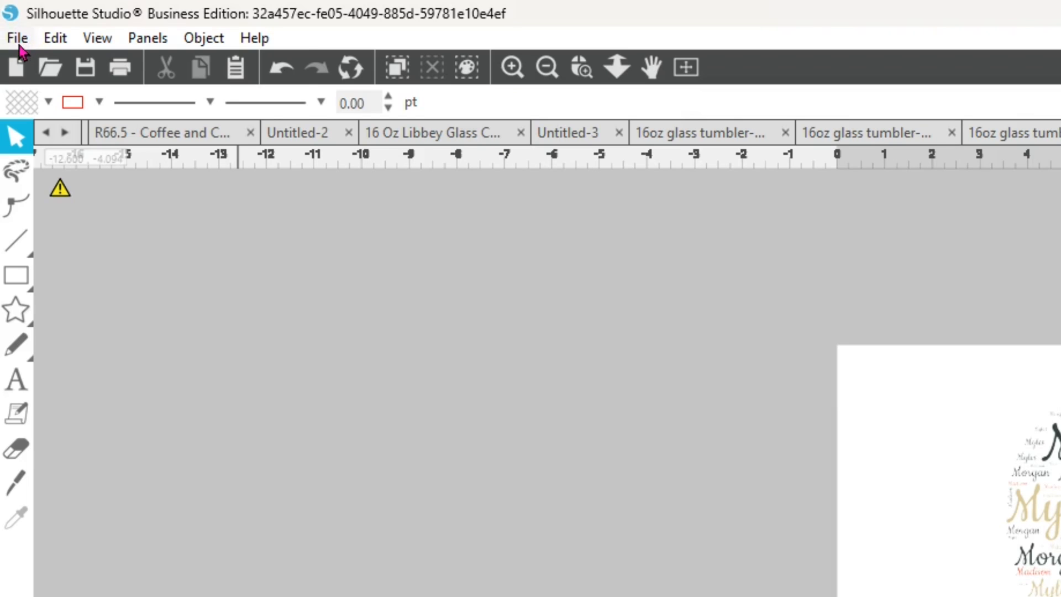
Step: Start printing the heart design and open the printing preferences of the EPSON ET-15000 Series printer
{"action": "left_click", "coordinate": [0, 21]}
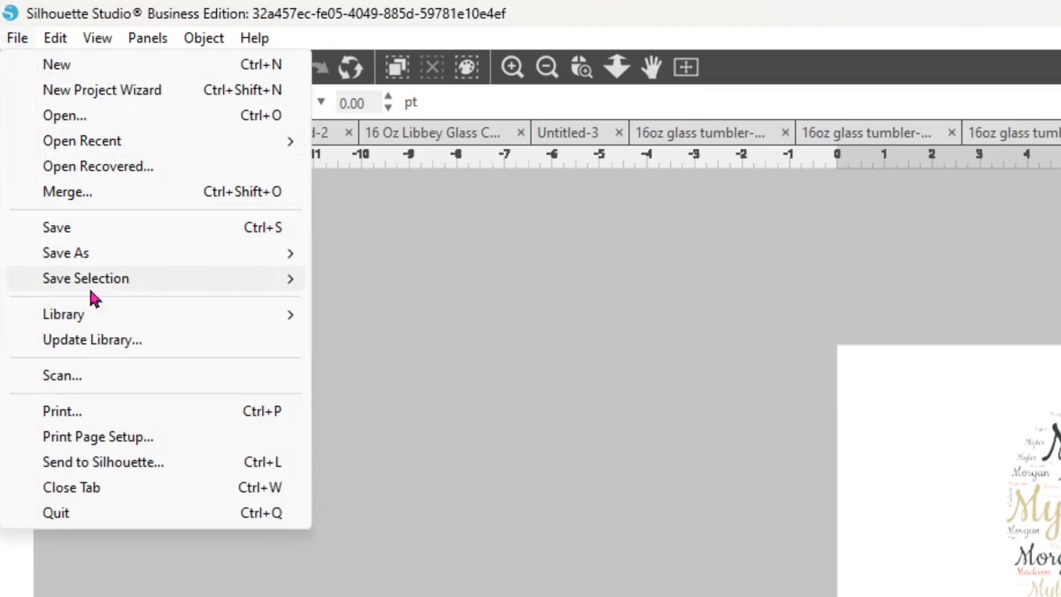
{"action": "left_click", "coordinate": [94, 409]}
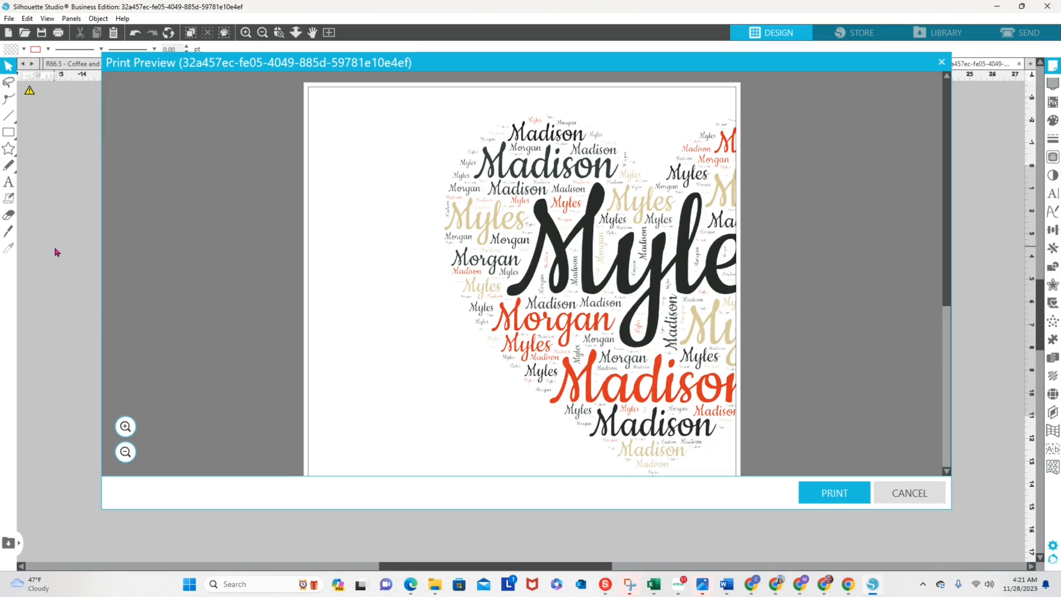
{"action": "left_click", "coordinate": [837, 498]}
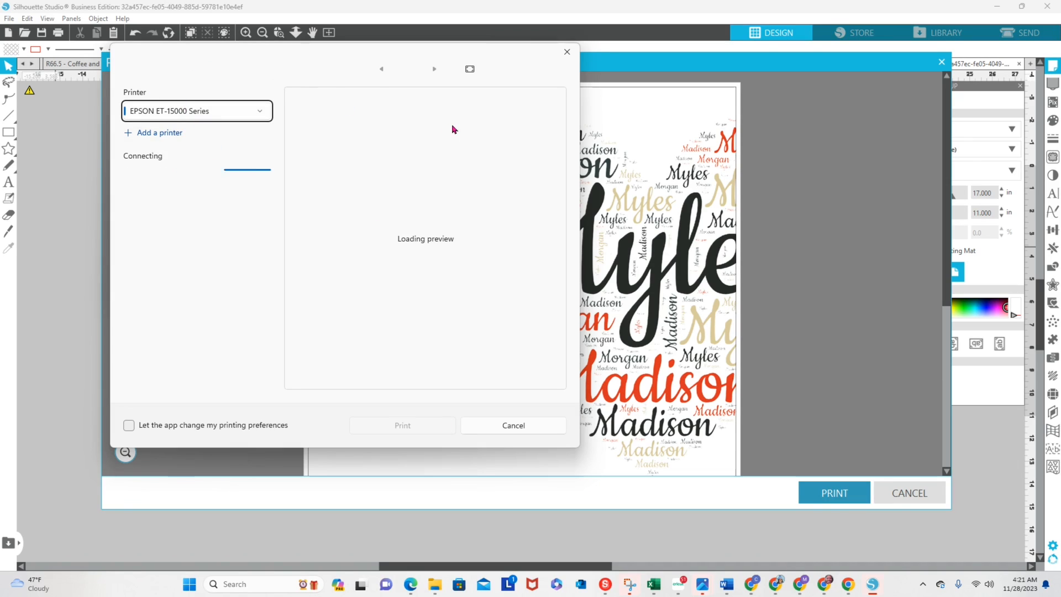
{"action": "left_click_drag", "start_coordinate": [263, 61], "coordinate": [615, 157]}
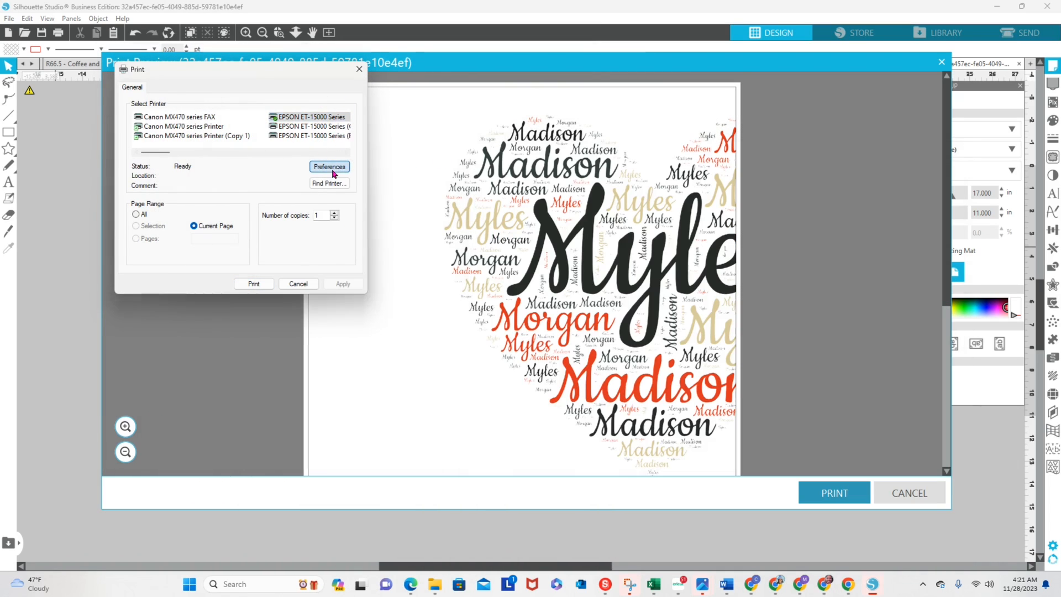
{"action": "left_click", "coordinate": [331, 168]}
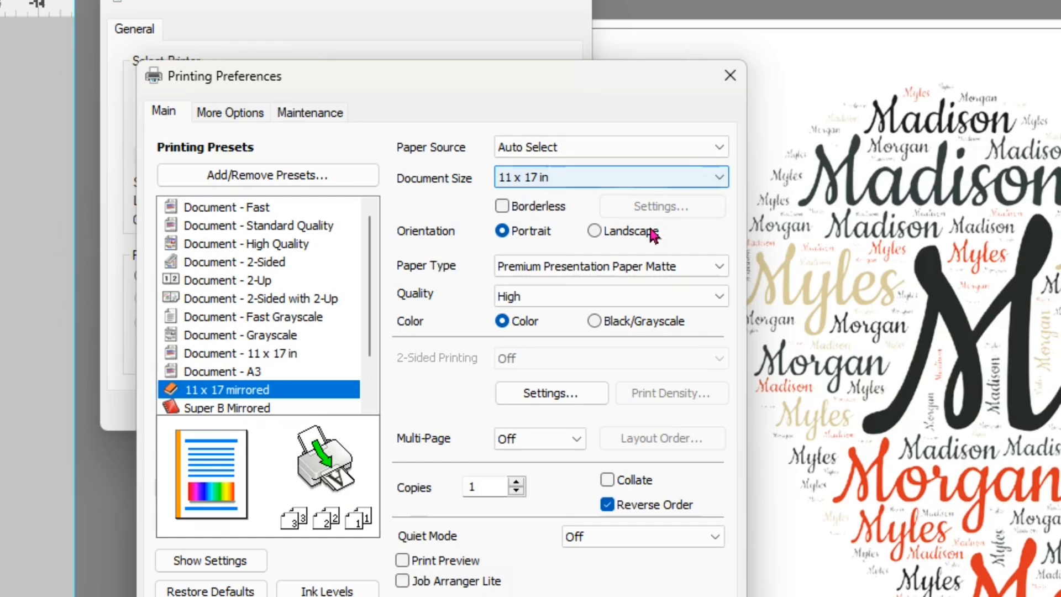
Step: Set the print orientation to Landscape, check the additional print options including Mirror Image, and print the current page
{"action": "left_click", "coordinate": [594, 232]}
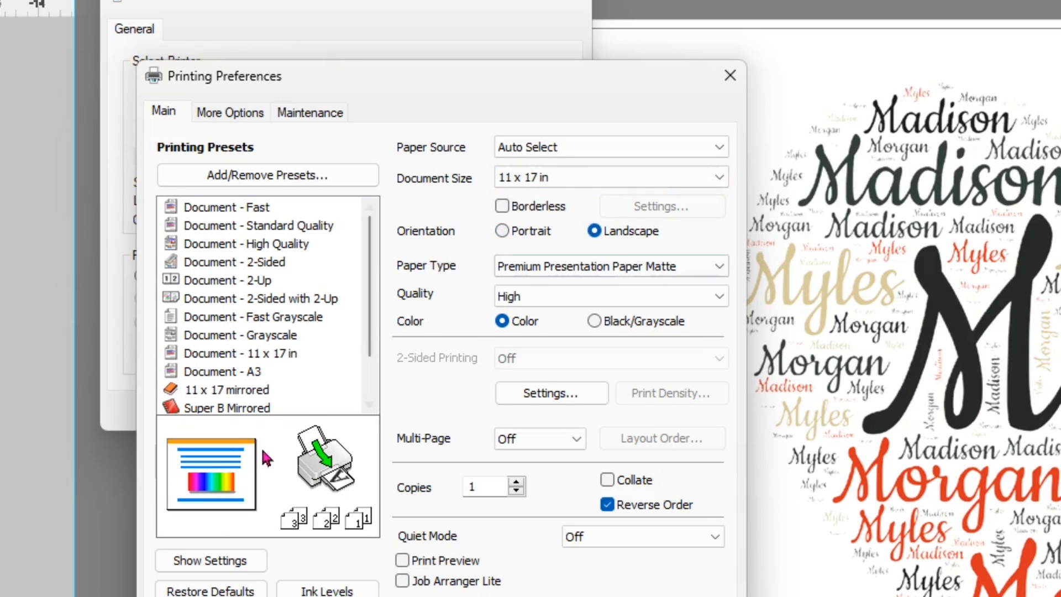
{"action": "mouse_move", "coordinate": [261, 412]}
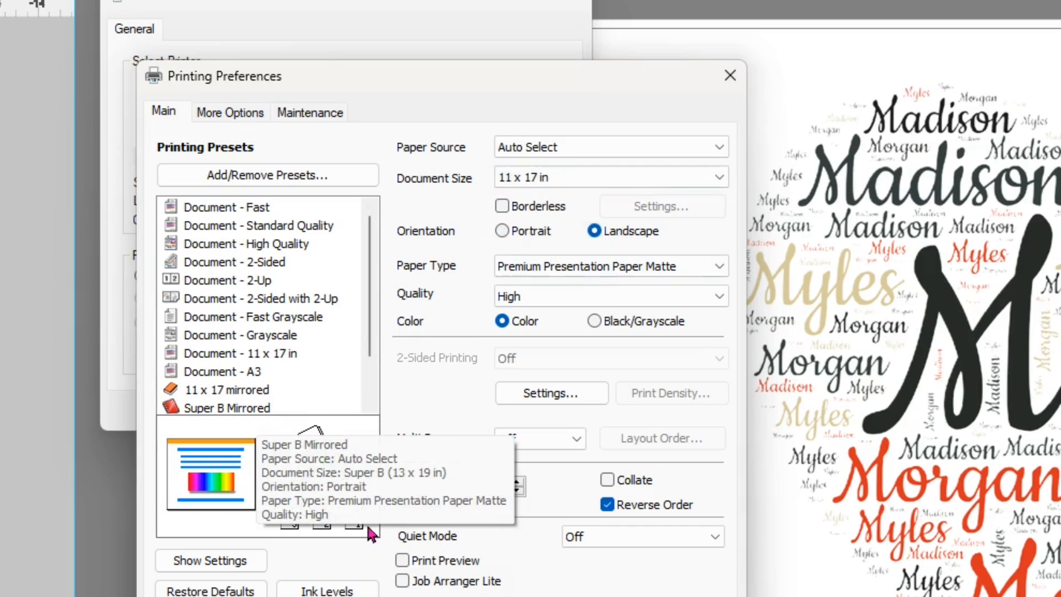
{"action": "left_click", "coordinate": [227, 111]}
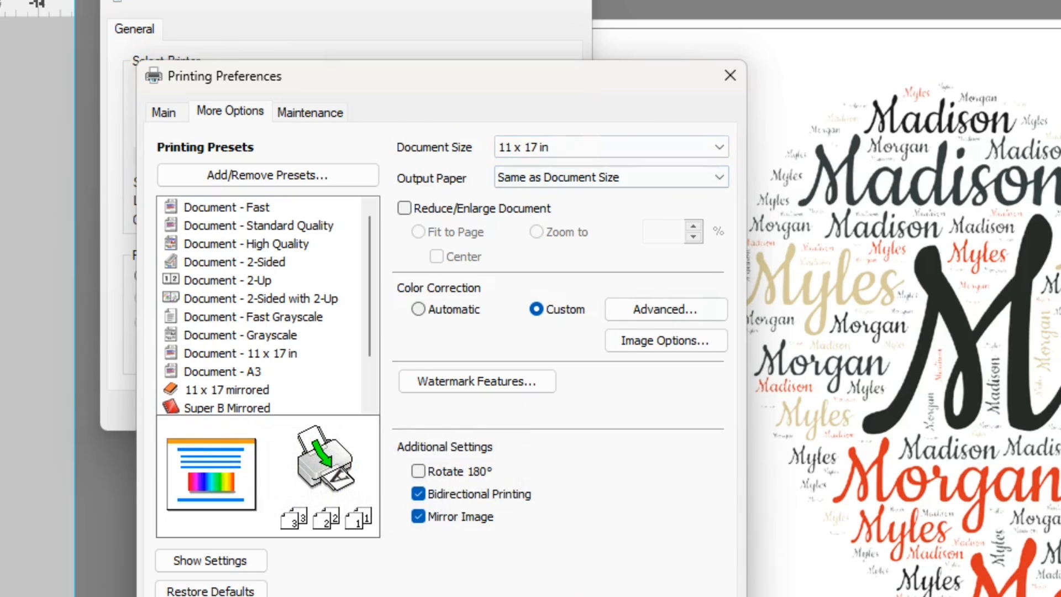
{"action": "left_click", "coordinate": [514, 596]}
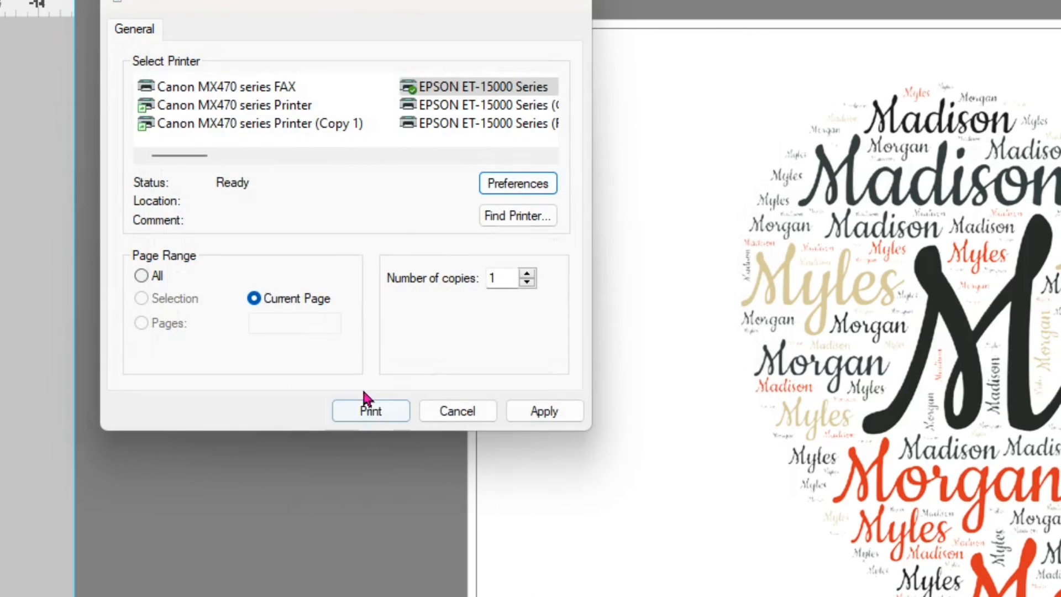
{"action": "left_click", "coordinate": [361, 418]}
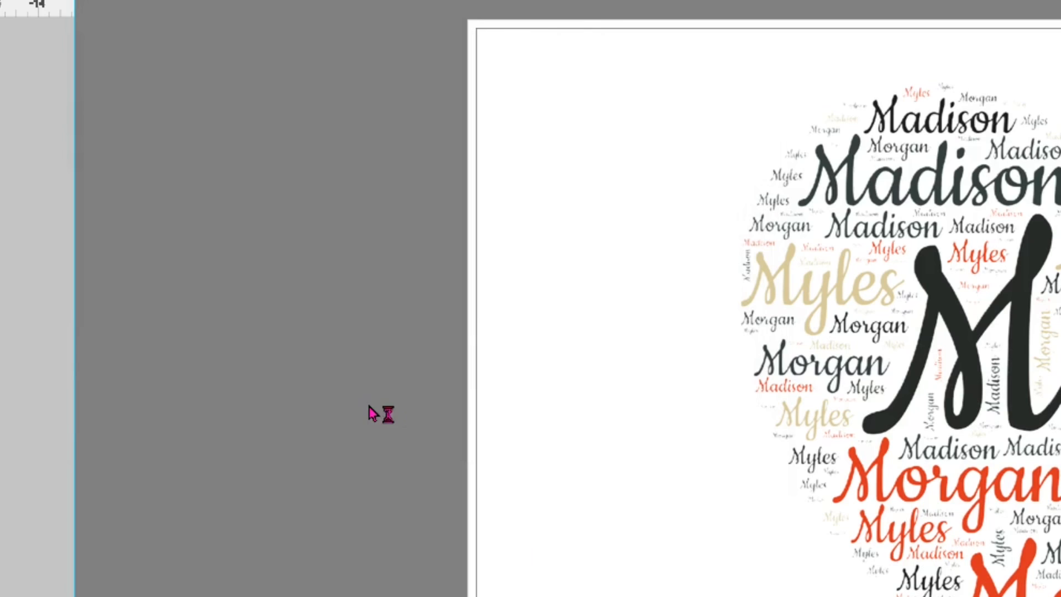